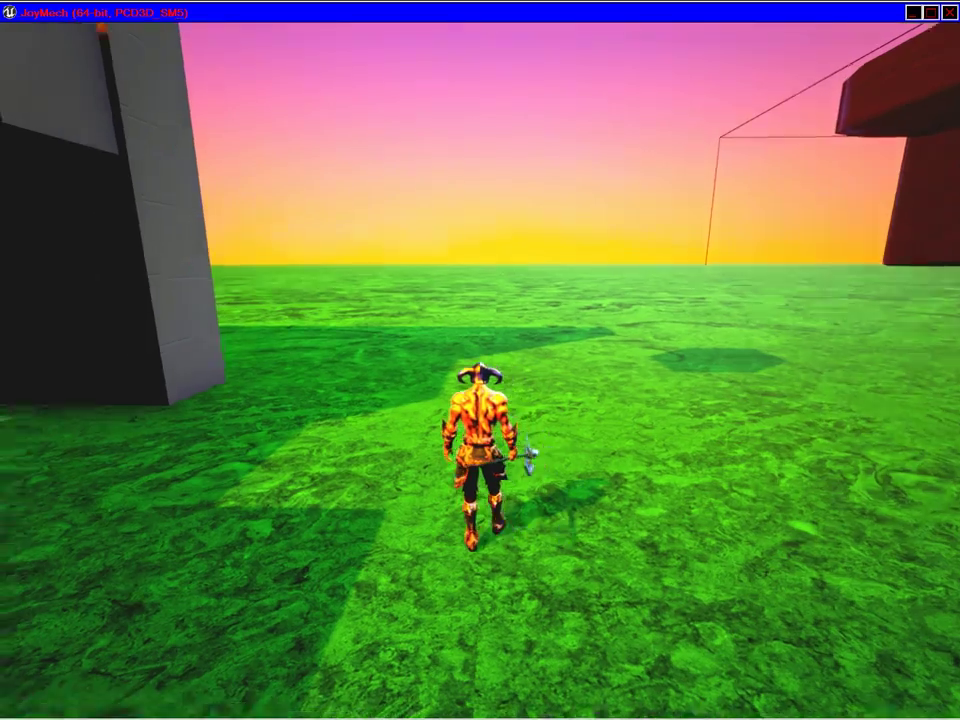
Run the character across the grass to the block structure and jump onto its low ledges
{"action": "key", "text": "w"}
{"action": "key", "text": "space"}
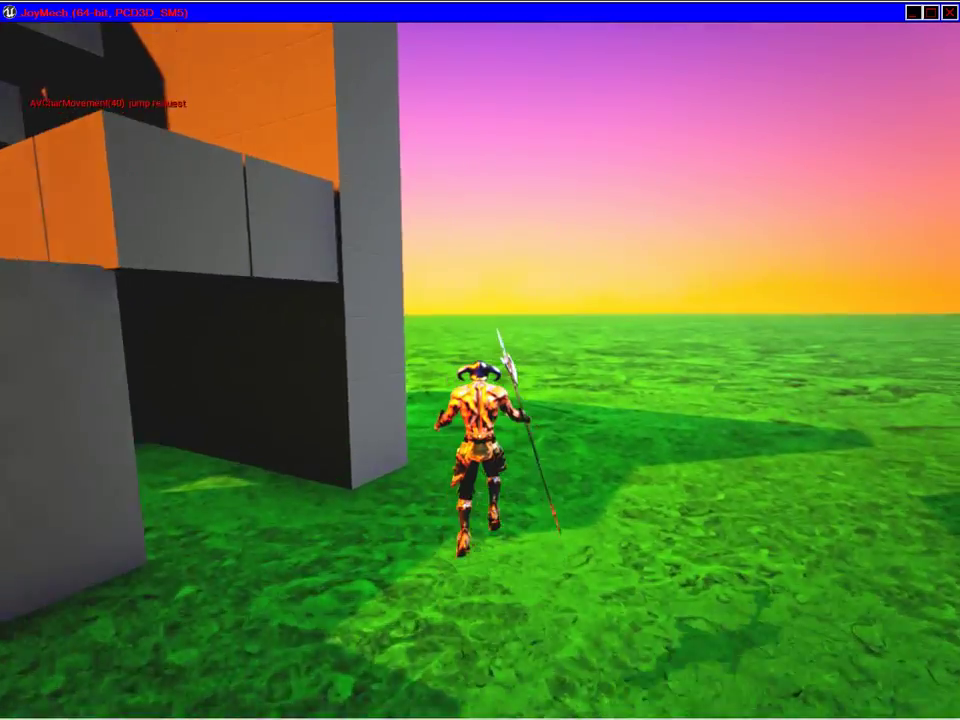
{"action": "key", "text": "w"}
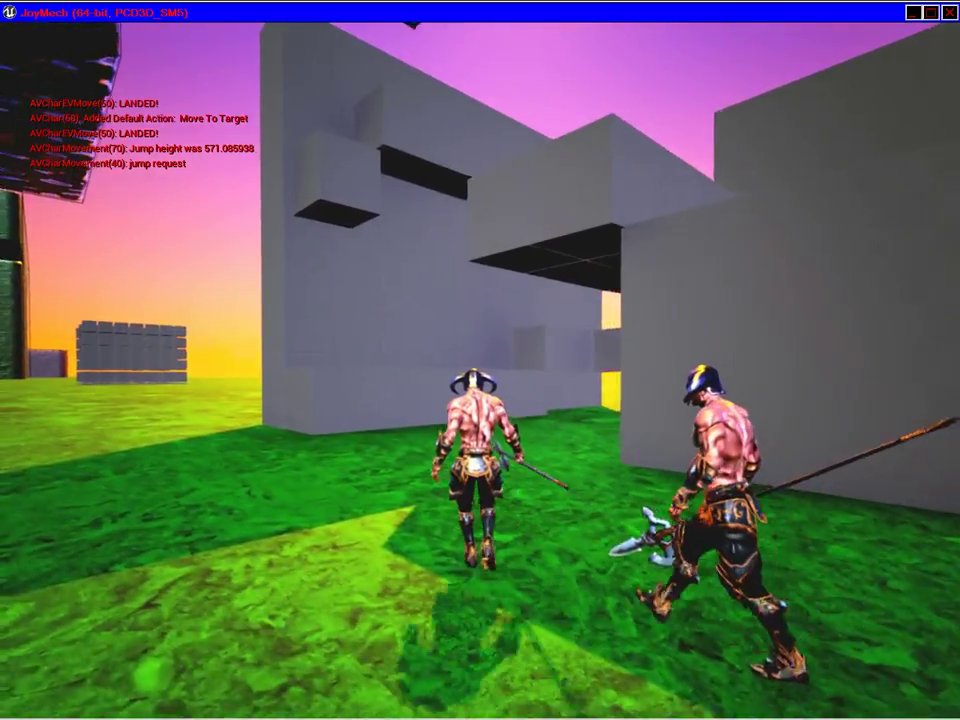
{"action": "key", "text": "w"}
{"action": "key", "text": "space"}
{"action": "key", "text": "w"}
{"action": "key", "text": "space"}
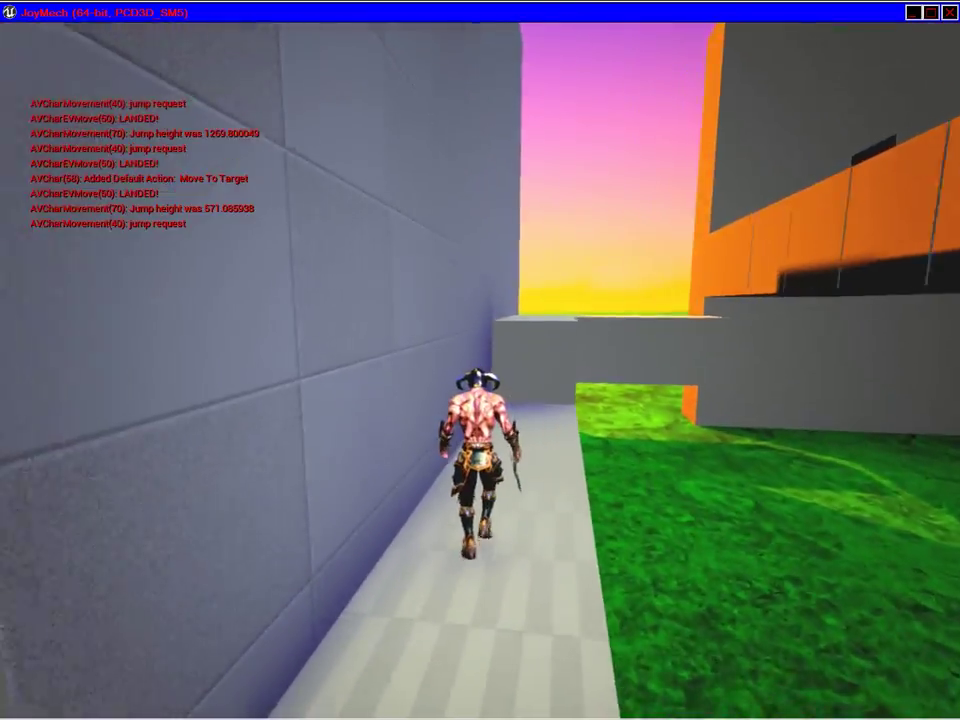
{"action": "key", "text": "space"}
{"action": "key", "text": "w"}
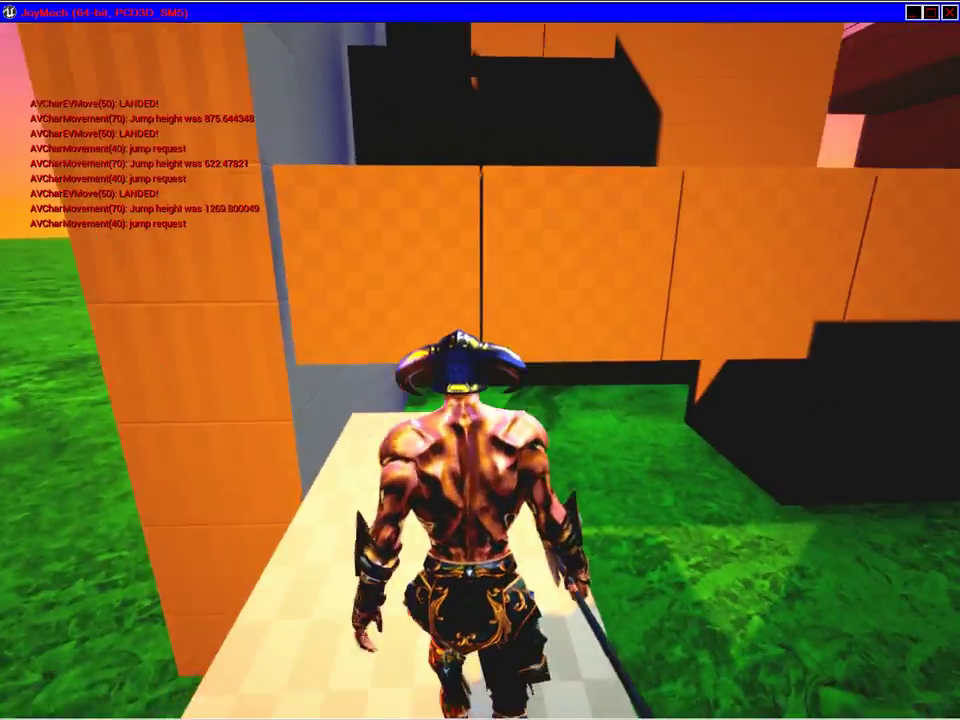
Climb the character from platform to platform up to the top of the high wall to test the AI follower
{"action": "key", "text": "space"}
{"action": "key", "text": "space"}
{"action": "key", "text": "space"}
{"action": "key", "text": "w"}
{"action": "key", "text": "space"}
{"action": "key", "text": "space"}
{"action": "key", "text": "space"}
{"action": "key", "text": "space"}
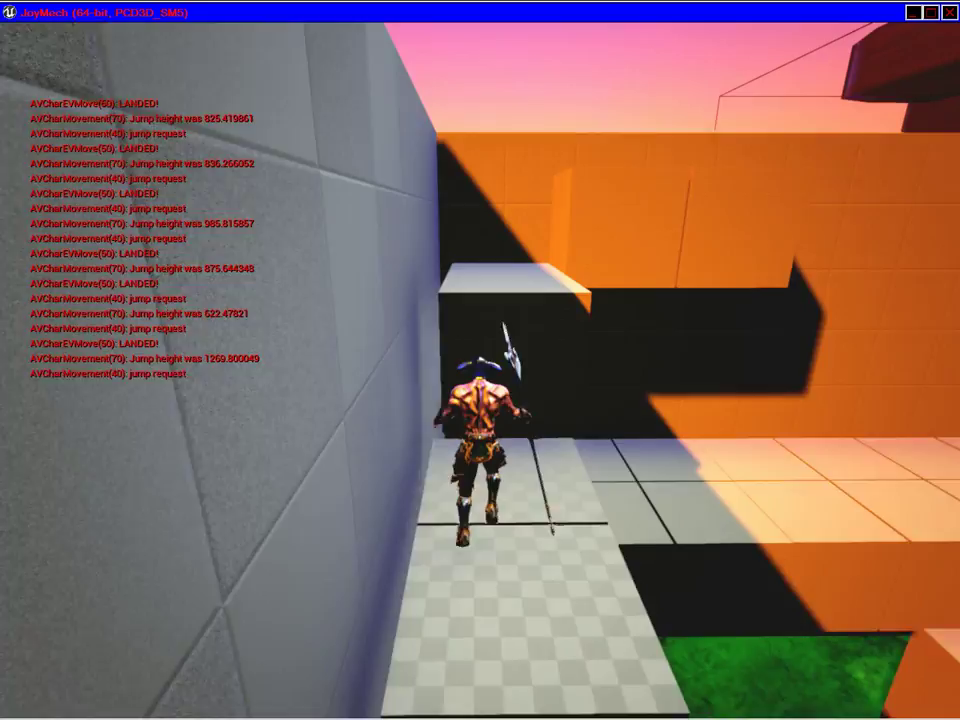
{"action": "key", "text": "w"}
{"action": "key", "text": "space"}
{"action": "key", "text": "space"}
{"action": "key", "text": "space"}
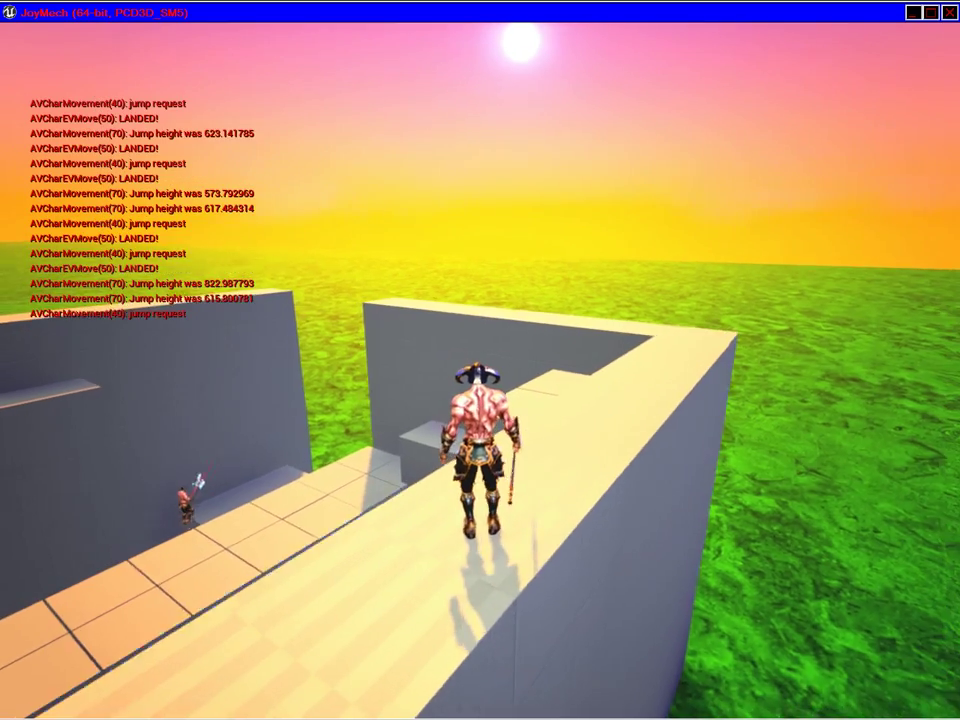
{"action": "key", "text": "a"}
{"action": "key", "text": "s"}
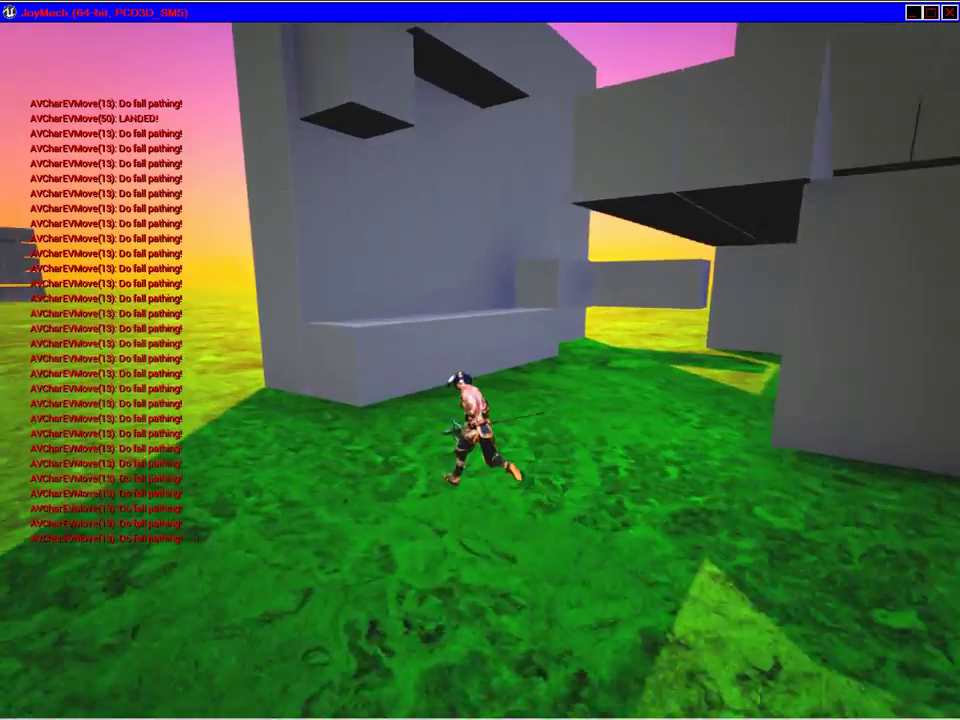
Lead the follower back up the structure to the wall's end and pull the camera far back to watch it
{"action": "key", "text": "space"}
{"action": "key", "text": "space"}
{"action": "key", "text": "space"}
{"action": "key", "text": "space"}
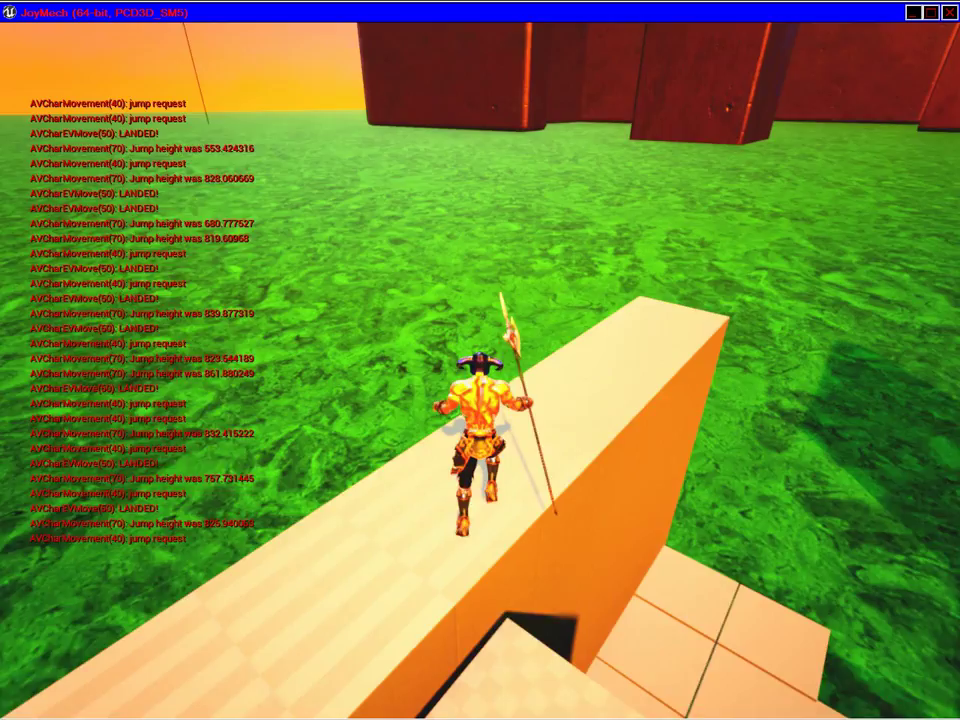
{"action": "key", "text": "w"}
{"action": "key", "text": "s"}
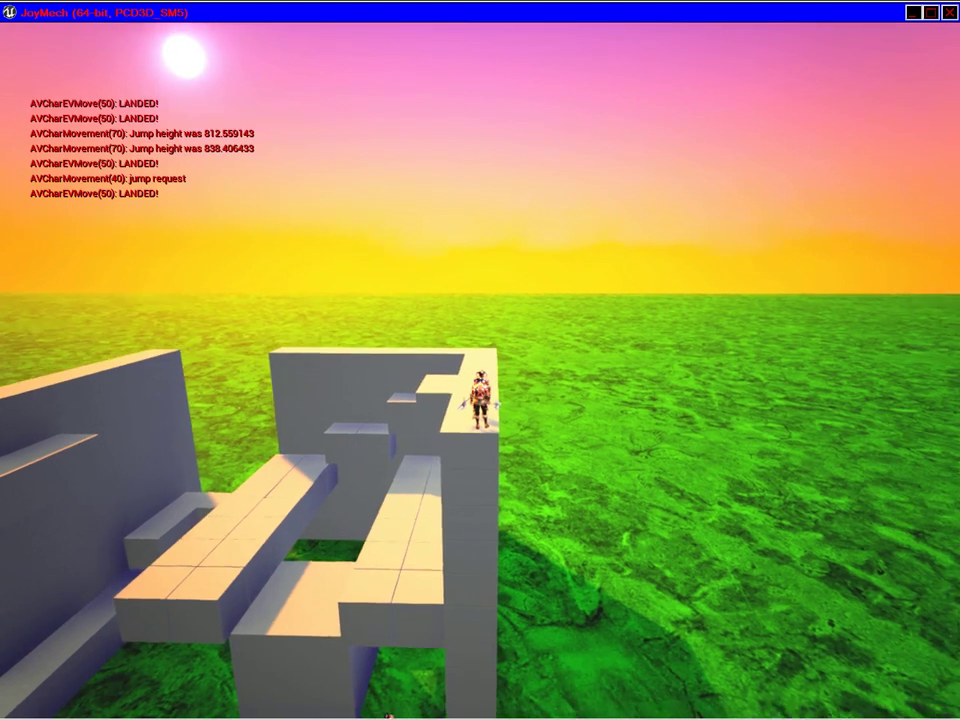
{"action": "scroll", "coordinate": [480, 360], "scroll_direction": "down", "scroll_amount": 4}
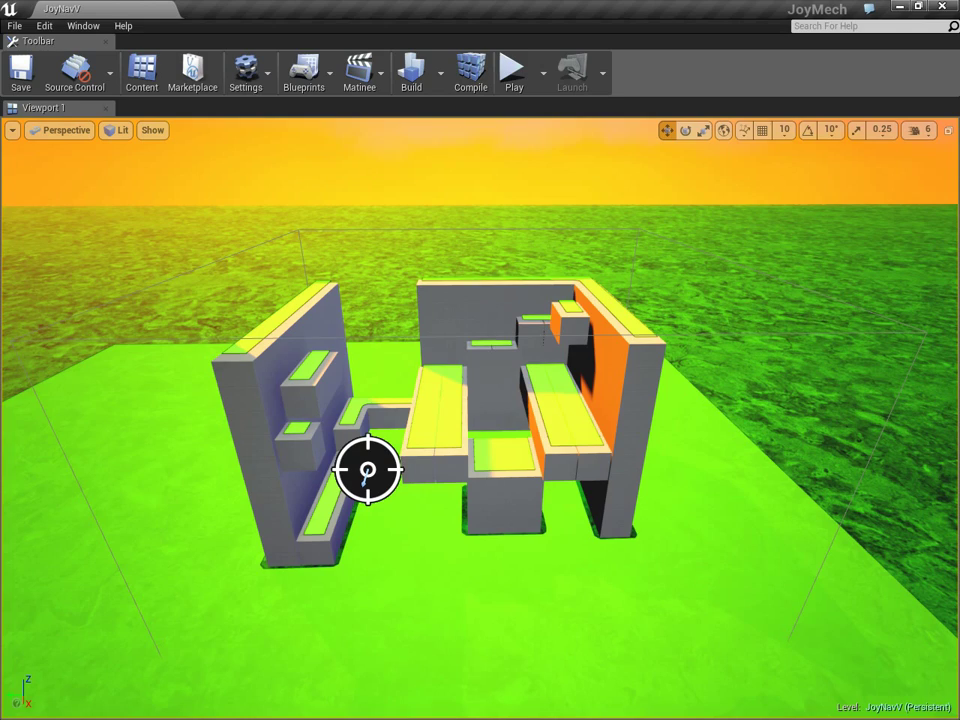
Examine the generated navigation mesh and its bounds volume around the platform structure from several sides
{"action": "right_click_drag", "start_coordinate": [480, 418], "coordinate": [480, 386]}
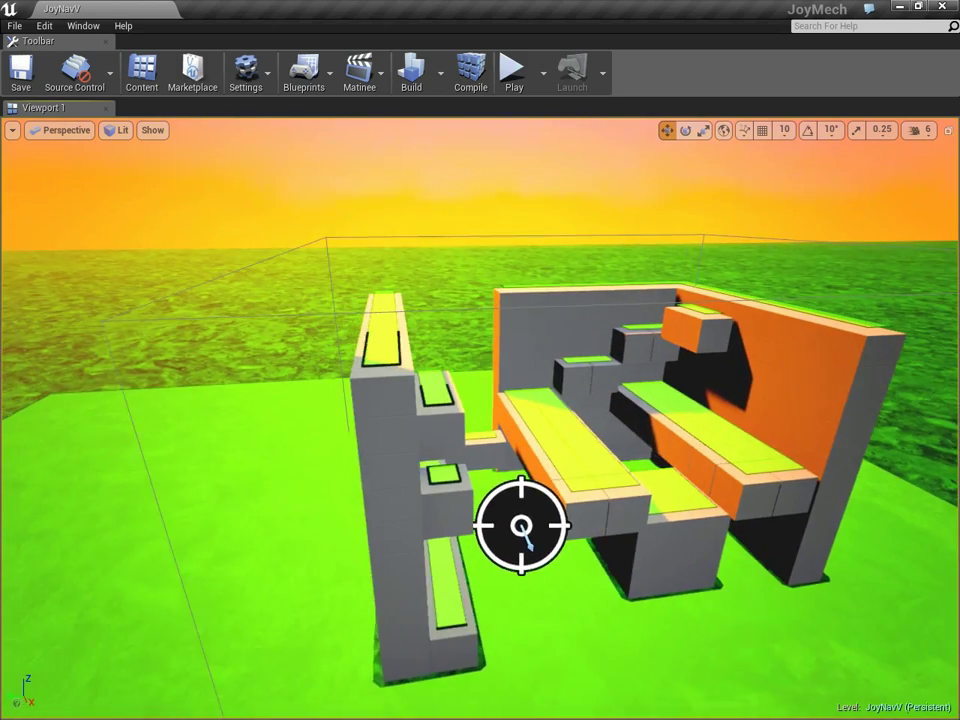
{"action": "left_click_drag", "start_coordinate": [521, 525], "coordinate": [599, 597], "text": "alt"}
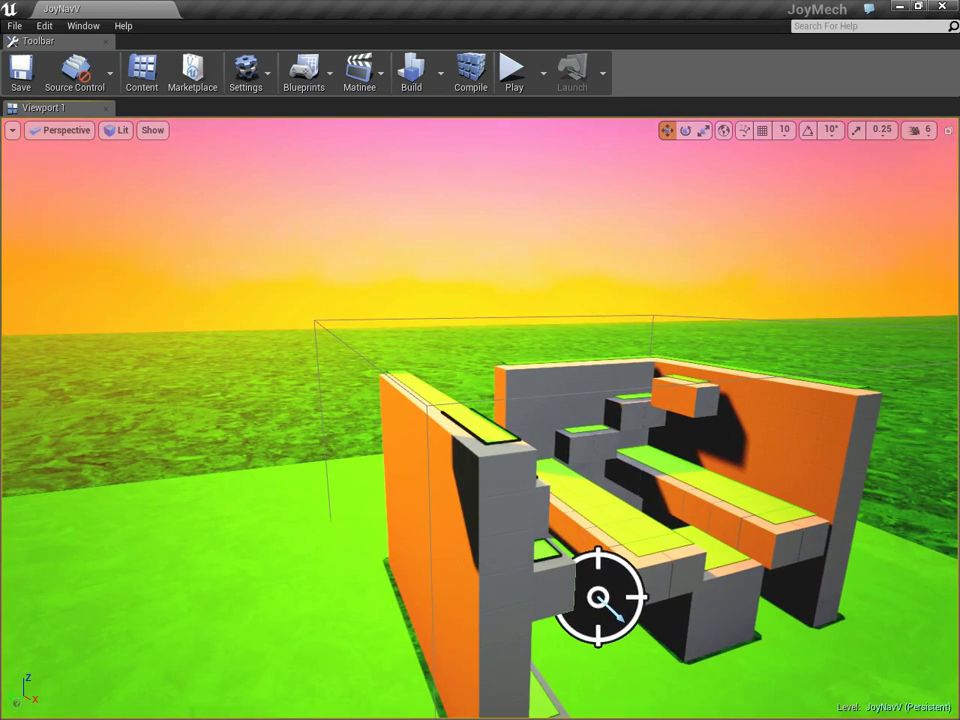
{"action": "left_click", "coordinate": [326, 480]}
{"action": "right_click_drag", "start_coordinate": [326, 480], "coordinate": [375, 424]}
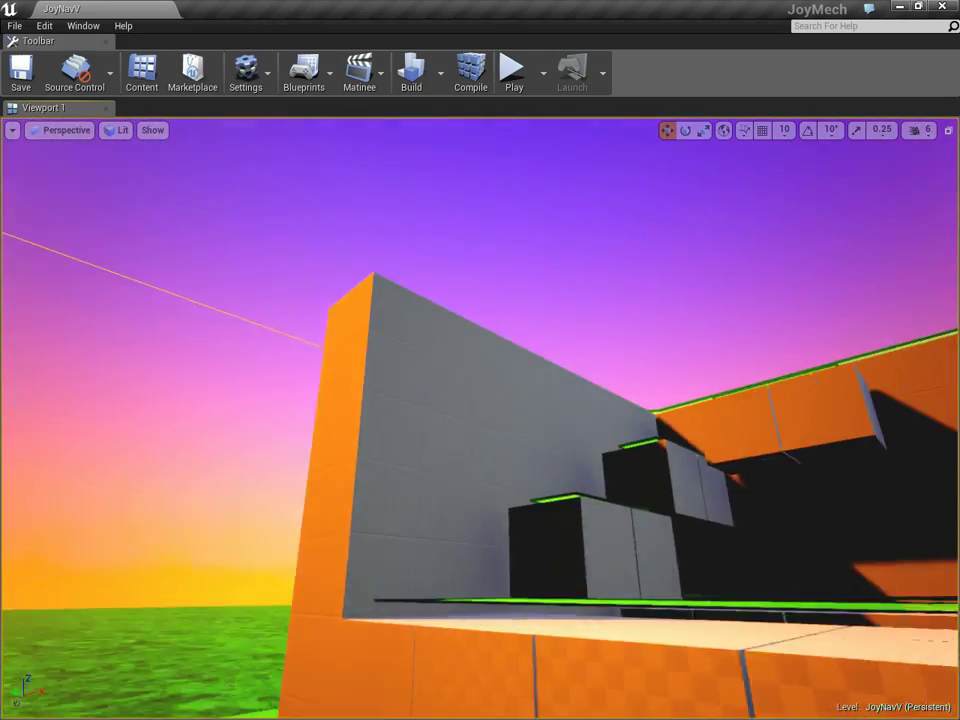
{"action": "right_click_drag", "start_coordinate": [470, 390], "coordinate": [420, 516]}
{"action": "right_click_drag", "start_coordinate": [330, 533], "coordinate": [318, 600]}
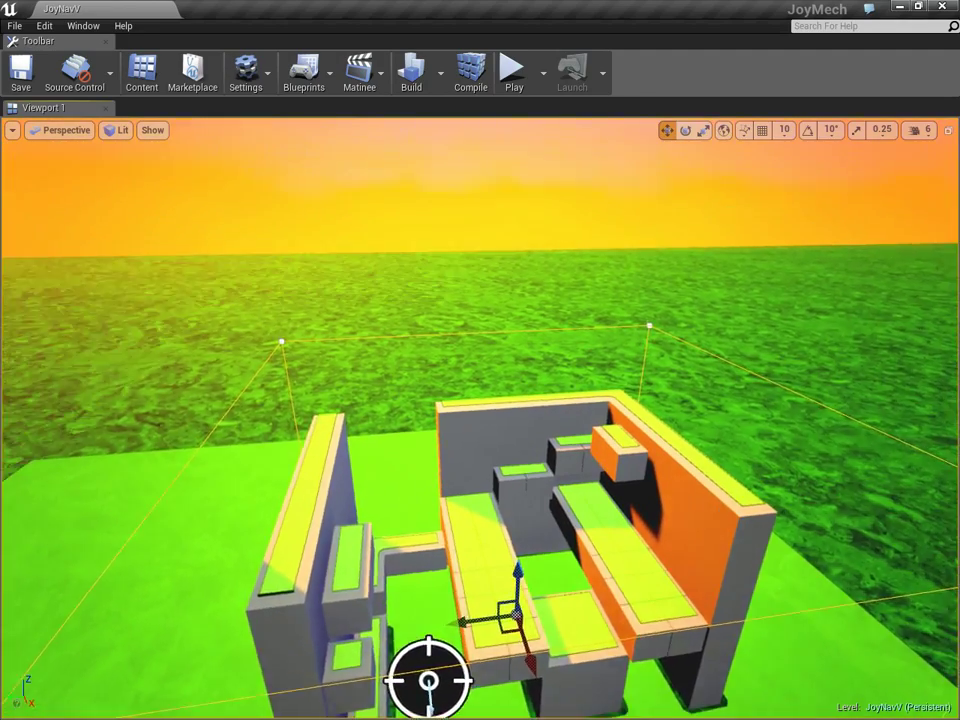
{"action": "right_click_drag", "start_coordinate": [428, 680], "coordinate": [430, 620]}
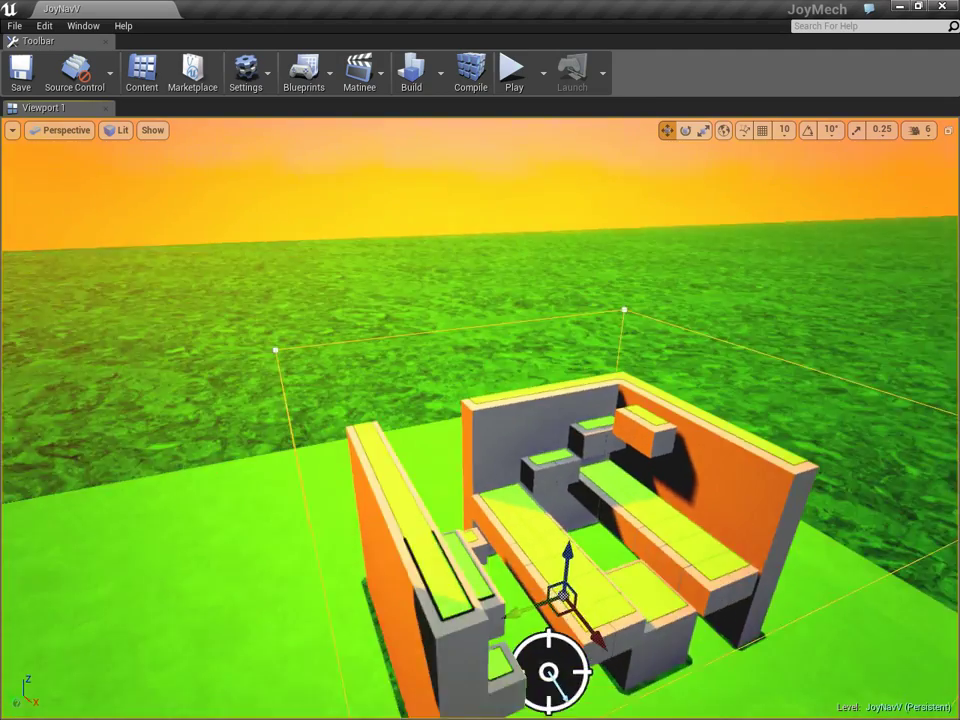
{"action": "right_click_drag", "start_coordinate": [480, 418], "coordinate": [430, 404]}
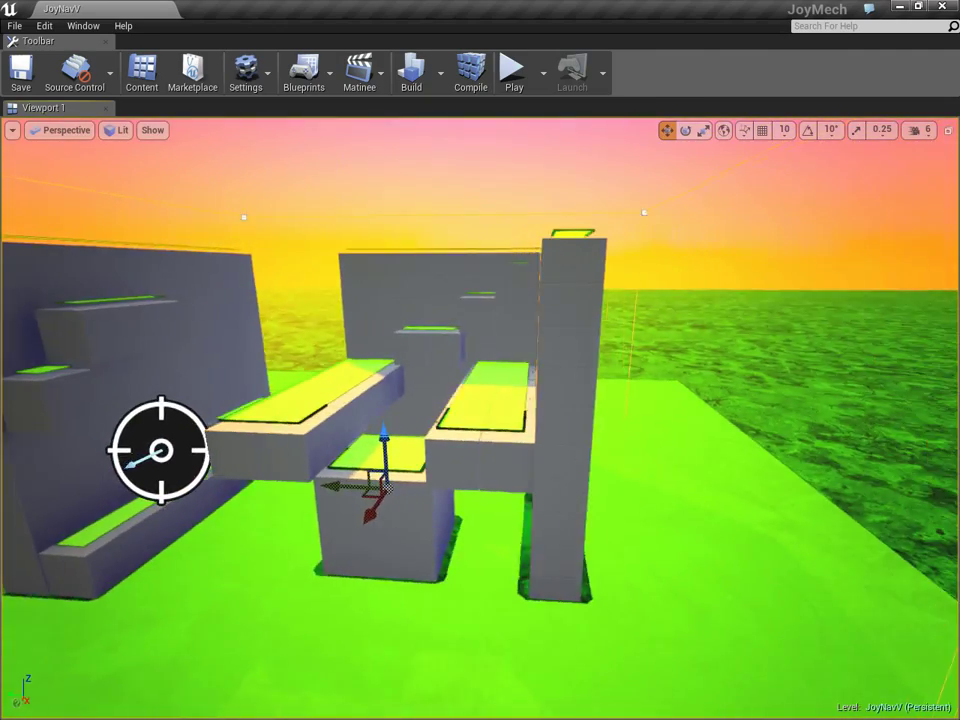
{"action": "right_click_drag", "start_coordinate": [160, 450], "coordinate": [62, 572]}
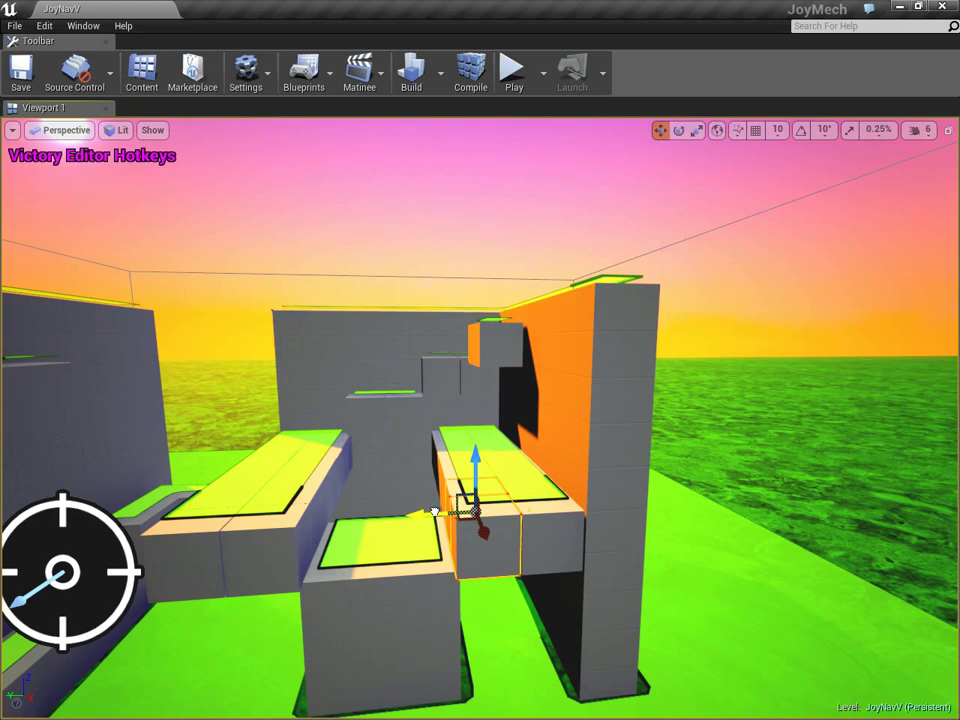
Duplicate the two-block platform section out through the high wall and lower the copy to the ground outside
{"action": "left_click_drag", "start_coordinate": [434, 512], "coordinate": [631, 511]}
{"action": "right_click_drag", "start_coordinate": [626, 510], "coordinate": [500, 510]}
{"action": "right_click_drag", "start_coordinate": [398, 493], "coordinate": [391, 491]}
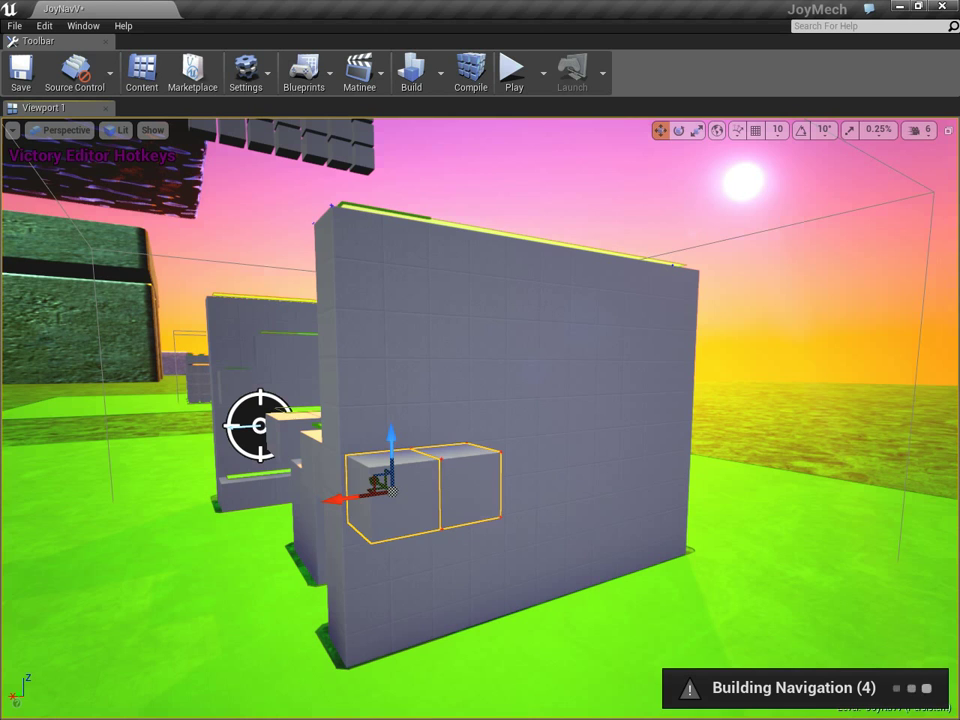
{"action": "left_click_drag", "start_coordinate": [391, 443], "coordinate": [420, 589]}
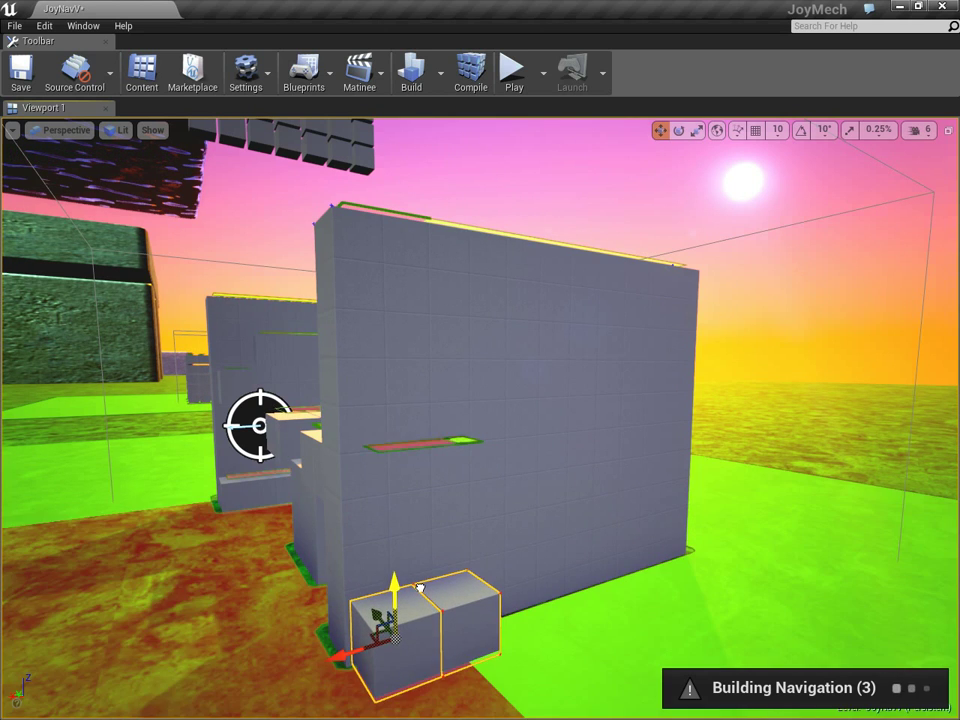
{"action": "right_click_drag", "start_coordinate": [420, 589], "coordinate": [375, 589]}
{"action": "right_click_drag", "start_coordinate": [372, 487], "coordinate": [358, 486]}
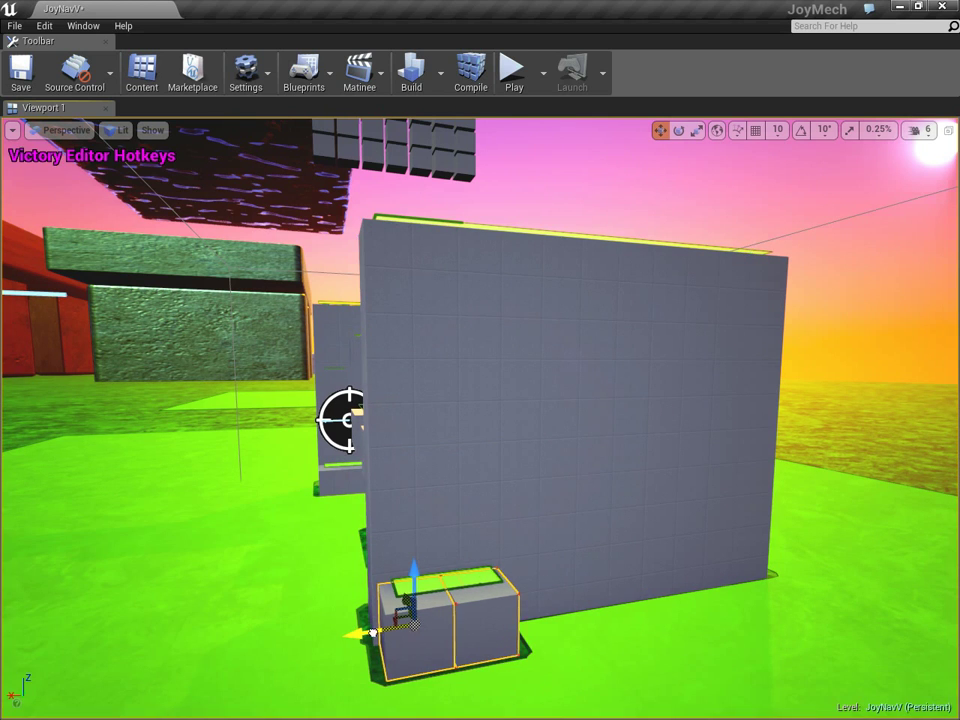
Duplicate the ground-level block pair along the outer wall and raise the copy as the second stair
{"action": "left_click_drag", "start_coordinate": [375, 632], "coordinate": [500, 632], "text": "alt"}
{"action": "mouse_move", "coordinate": [500, 632]}
{"action": "right_mouse_down"}
{"action": "mouse_move", "coordinate": [508, 680]}
{"action": "mouse_move", "coordinate": [510, 650]}
{"action": "right_mouse_up"}
{"action": "left_click_drag", "start_coordinate": [564, 602], "coordinate": [566, 560]}
{"action": "scroll", "coordinate": [565, 560], "scroll_direction": "down", "scroll_amount": 5}
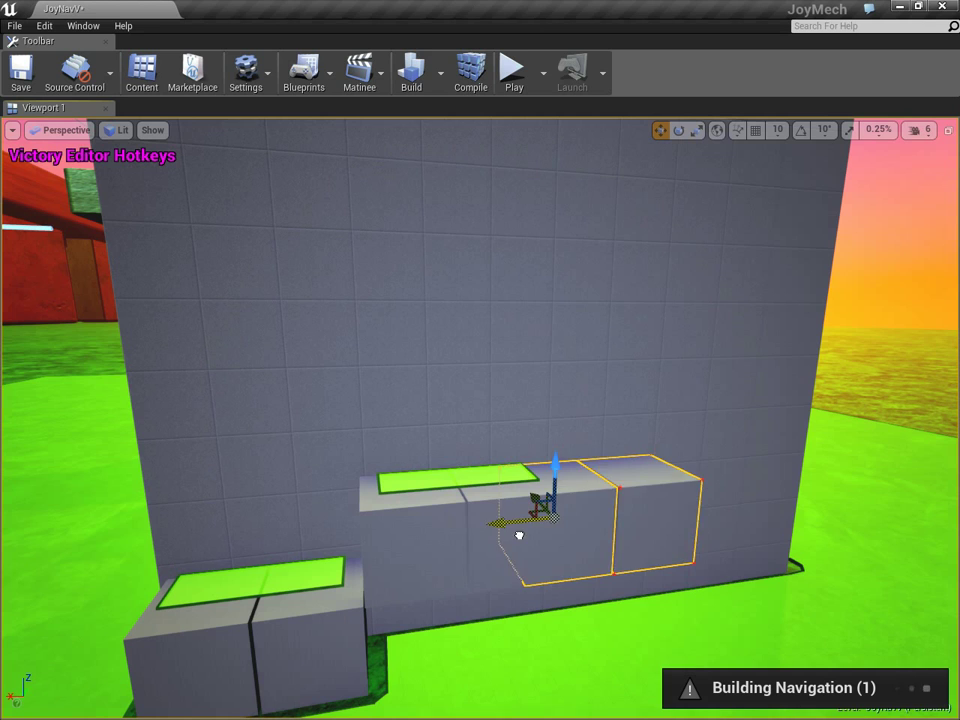
Duplicate the second stair farther along the wall and raise the copy to form the third stair
{"action": "left_click_drag", "start_coordinate": [519, 536], "coordinate": [551, 534]}
{"action": "right_click_drag", "start_coordinate": [551, 534], "coordinate": [609, 514]}
{"action": "left_click_drag", "start_coordinate": [477, 484], "coordinate": [493, 398]}
{"action": "mouse_move", "coordinate": [493, 398]}
{"action": "right_mouse_down"}
{"action": "mouse_move", "coordinate": [710, 390]}
{"action": "mouse_move", "coordinate": [480, 398]}
{"action": "right_mouse_up"}
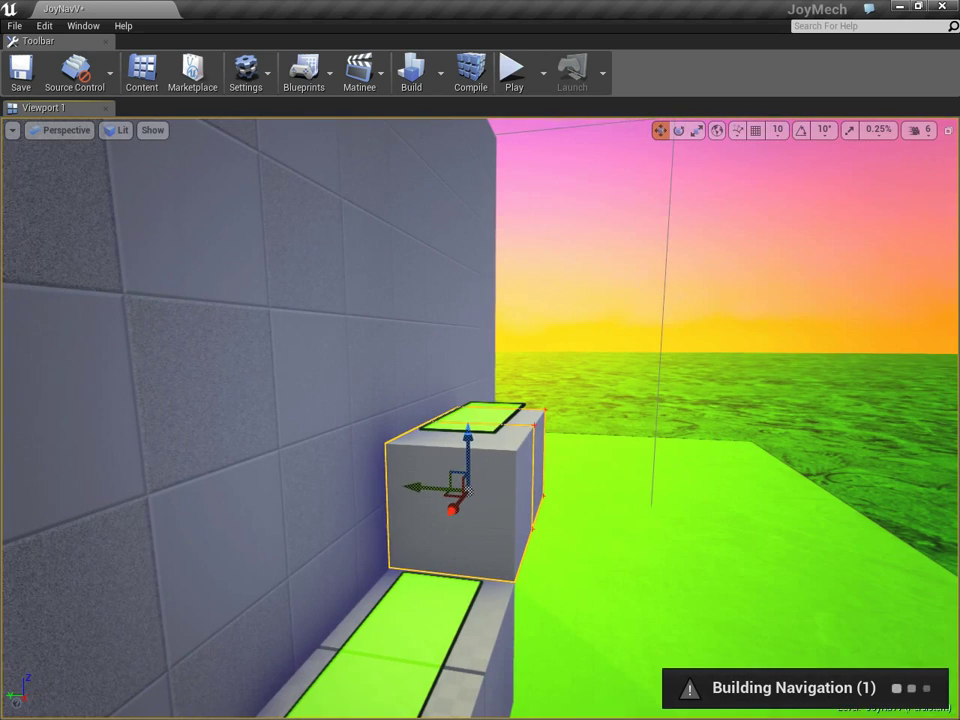
Extend the staircase away from the wall with two successive raised duplicates of the third stair's block pair
{"action": "left_click_drag", "start_coordinate": [426, 486], "coordinate": [553, 489], "text": "alt"}
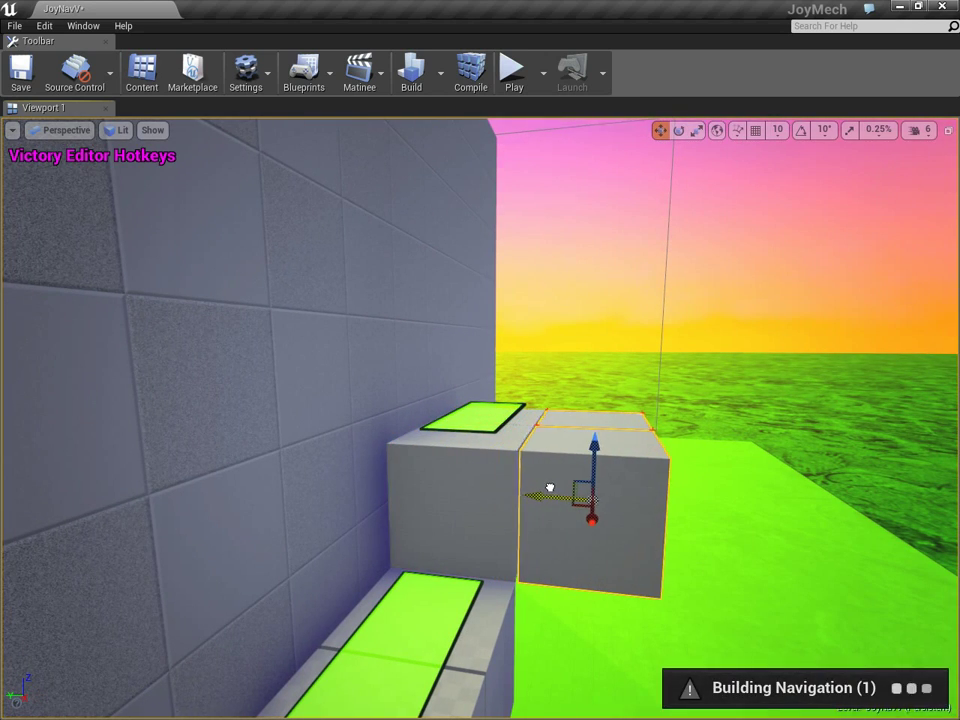
{"action": "left_click_drag", "start_coordinate": [594, 455], "coordinate": [604, 319]}
{"action": "right_click_drag", "start_coordinate": [604, 319], "coordinate": [610, 372]}
{"action": "key", "text": "w"}
{"action": "key", "text": "e"}
{"action": "key", "text": "s"}
{"action": "left_click_drag", "start_coordinate": [508, 497], "coordinate": [611, 494], "text": "alt"}
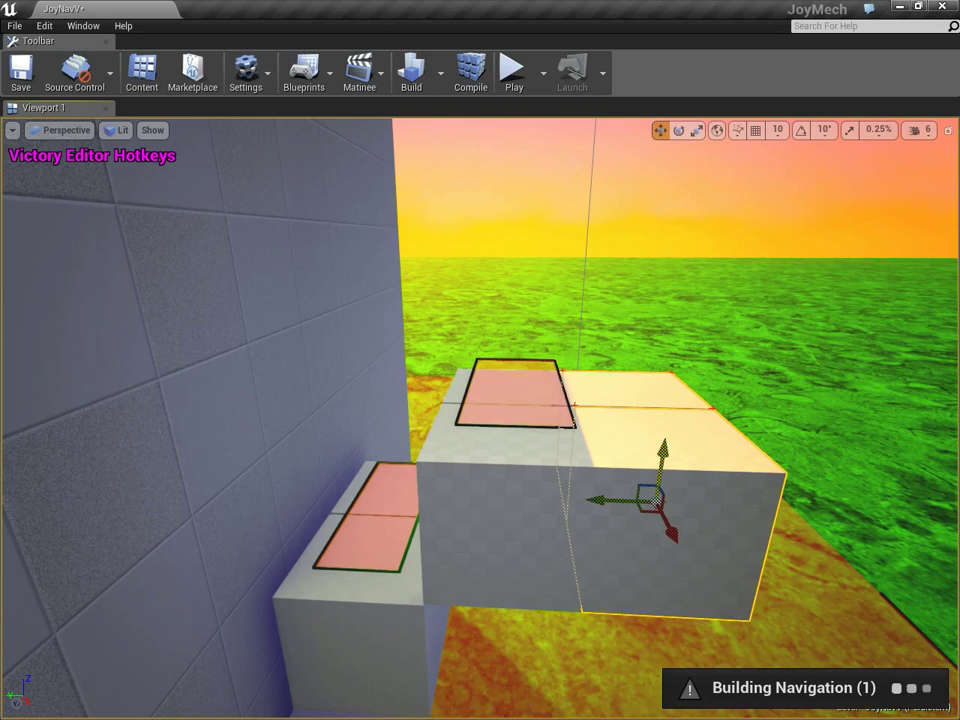
{"action": "left_click_drag", "start_coordinate": [660, 452], "coordinate": [673, 304]}
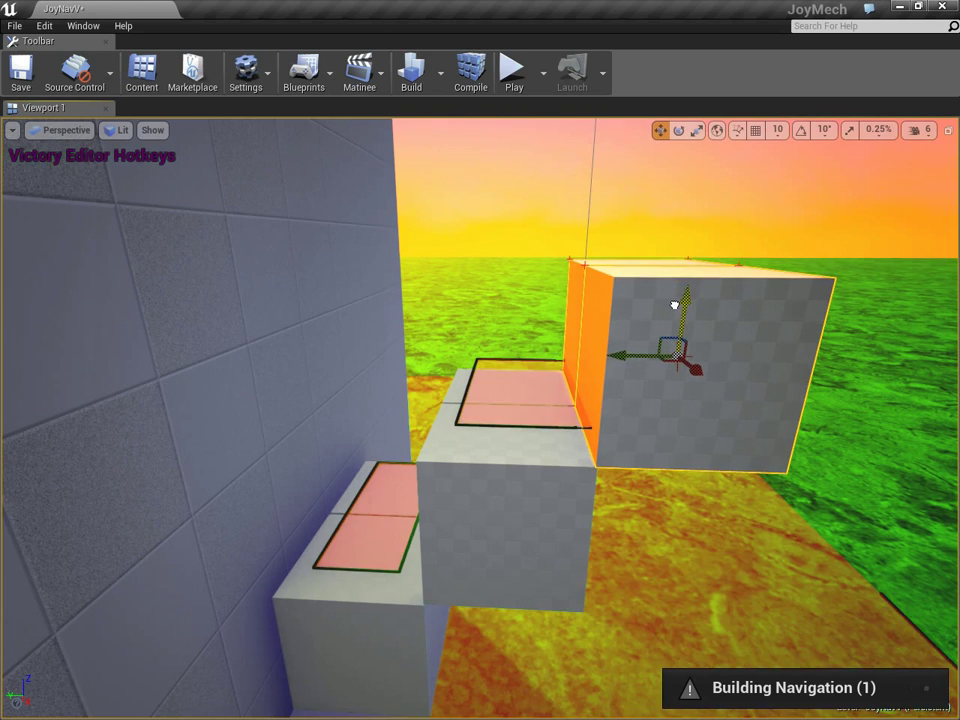
Duplicate the outermost block pair sideways, parallel to the wall, and raise the copy one block
{"action": "right_click_drag", "start_coordinate": [673, 304], "coordinate": [455, 345]}
{"action": "key", "text": "d"}
{"action": "right_click_drag", "start_coordinate": [638, 495], "coordinate": [660, 495]}
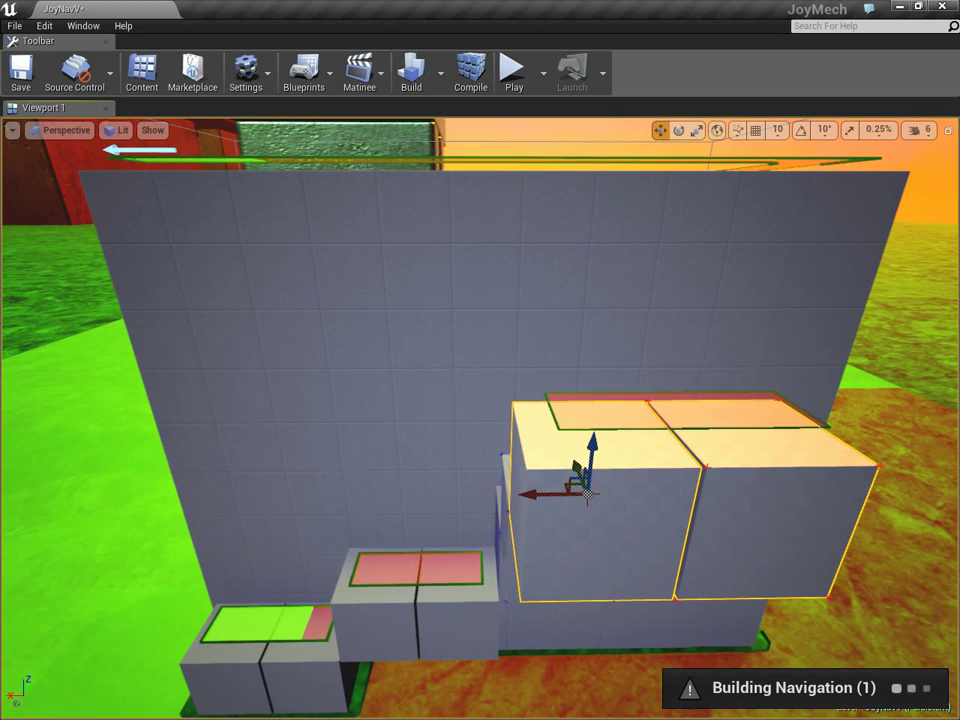
{"action": "left_click_drag", "start_coordinate": [512, 495], "coordinate": [265, 493]}
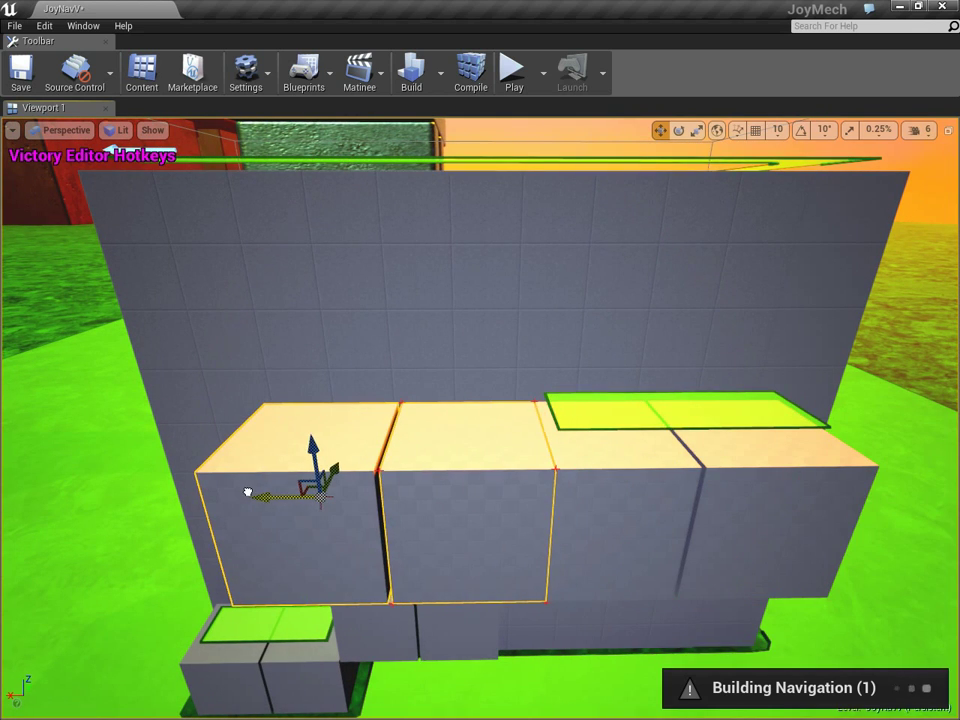
{"action": "left_click_drag", "start_coordinate": [320, 450], "coordinate": [332, 309]}
Duplicate the topmost block pair one block back toward the wall and raise the copy by one block
{"action": "right_click_drag", "start_coordinate": [332, 309], "coordinate": [562, 275]}
{"action": "key", "text": "a"}
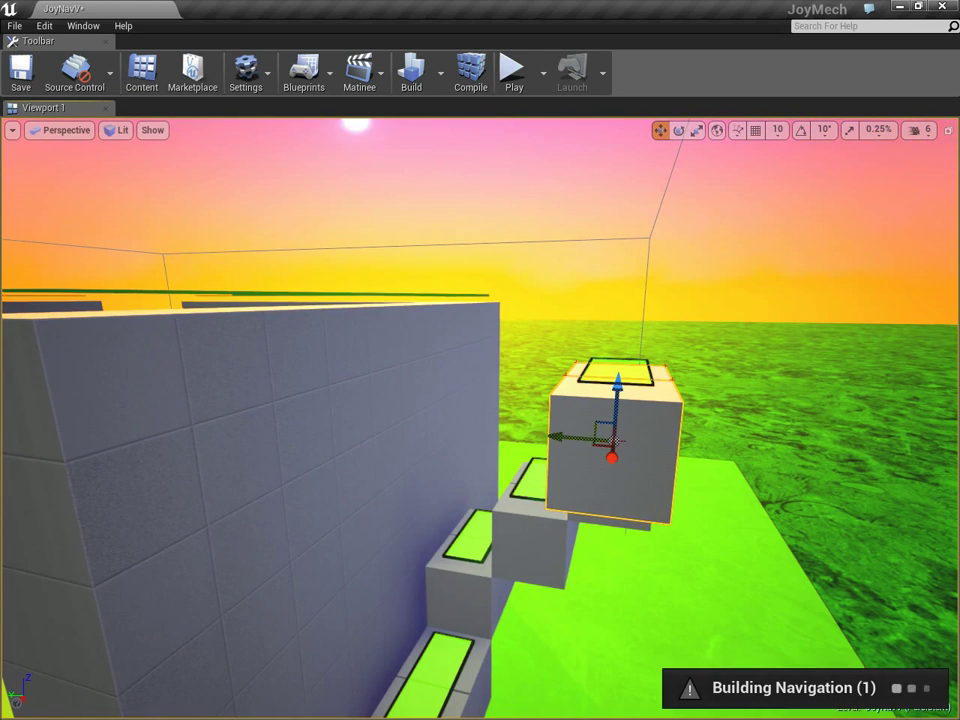
{"action": "left_click_drag", "start_coordinate": [565, 437], "coordinate": [476, 430], "text": "alt"}
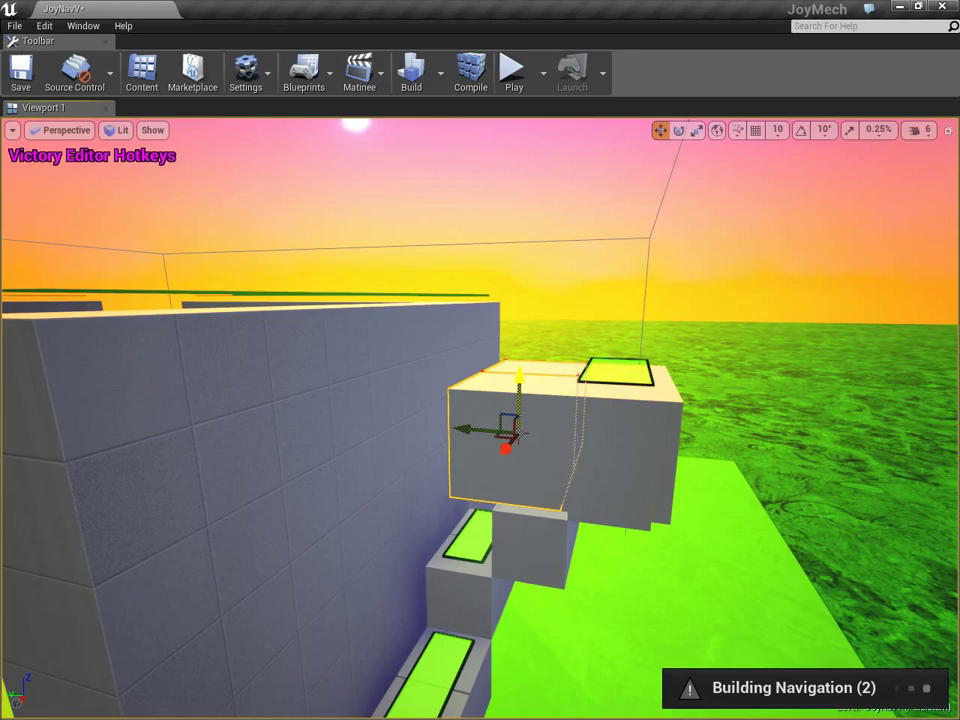
{"action": "left_click_drag", "start_coordinate": [519, 378], "coordinate": [538, 268]}
Add the final stair by duplicating the top block pair closer to the wall's top edge and raising it
{"action": "key", "text": "a"}
{"action": "right_click_drag", "start_coordinate": [538, 268], "coordinate": [932, 270]}
{"action": "key", "text": "a"}
{"action": "key", "text": "a"}
{"action": "key", "text": "w"}
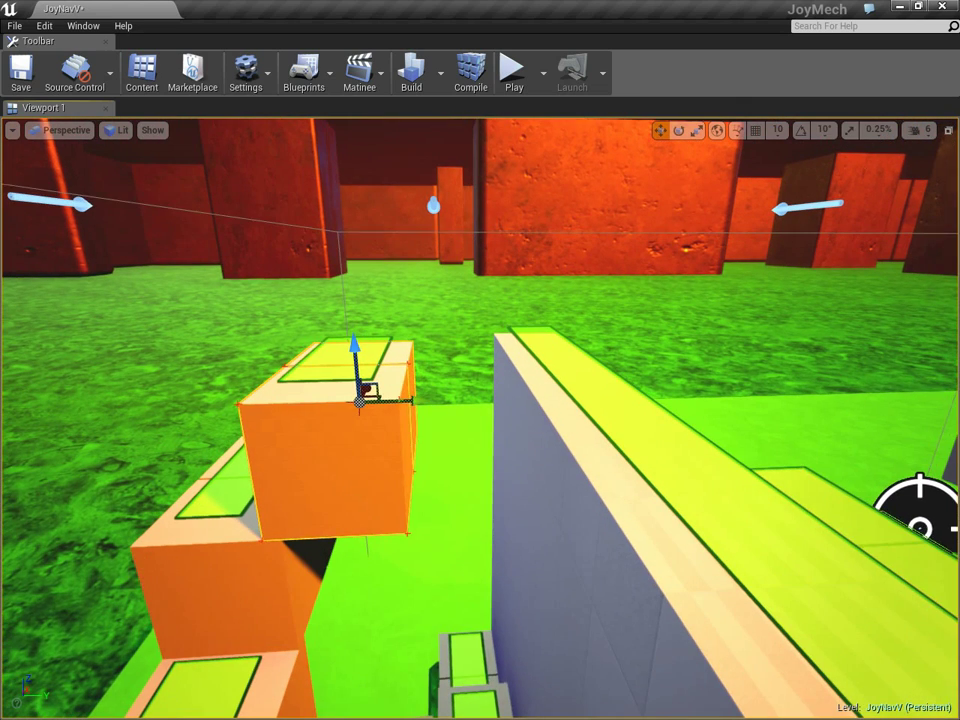
{"action": "left_click_drag", "start_coordinate": [418, 396], "coordinate": [582, 397]}
{"action": "left_click_drag", "start_coordinate": [461, 364], "coordinate": [452, 249]}
Play-test the level with the new outer staircase and end the session with the console command "exit"
{"action": "right_click_drag", "start_coordinate": [452, 330], "coordinate": [772, 330]}
{"action": "left_click", "coordinate": [513, 72]}
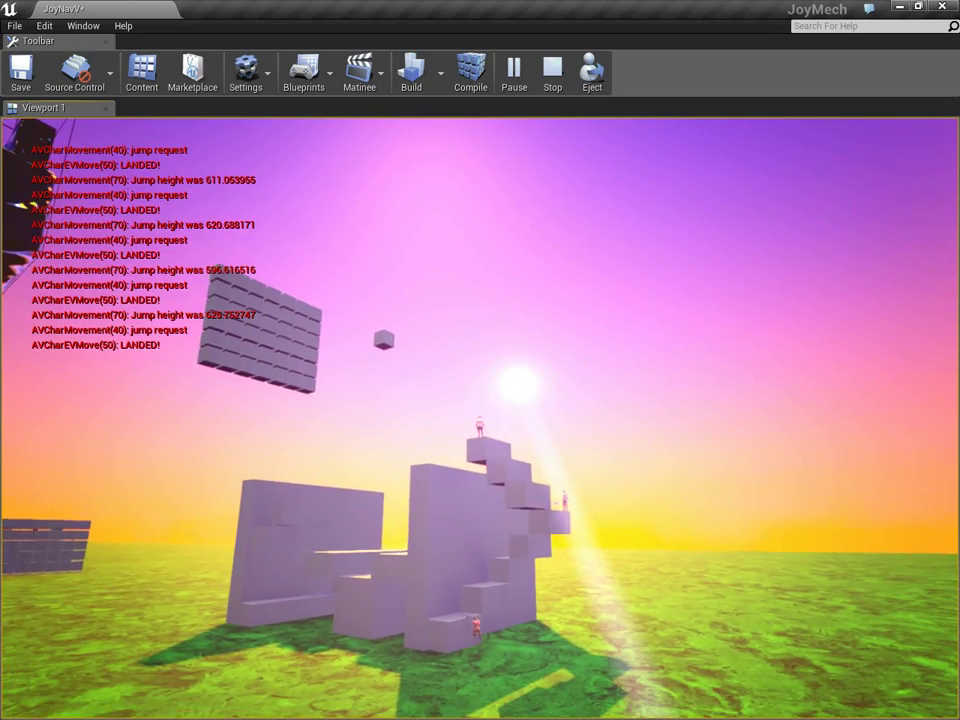
{"action": "key", "text": "grave"}
{"action": "key", "text": "grave"}
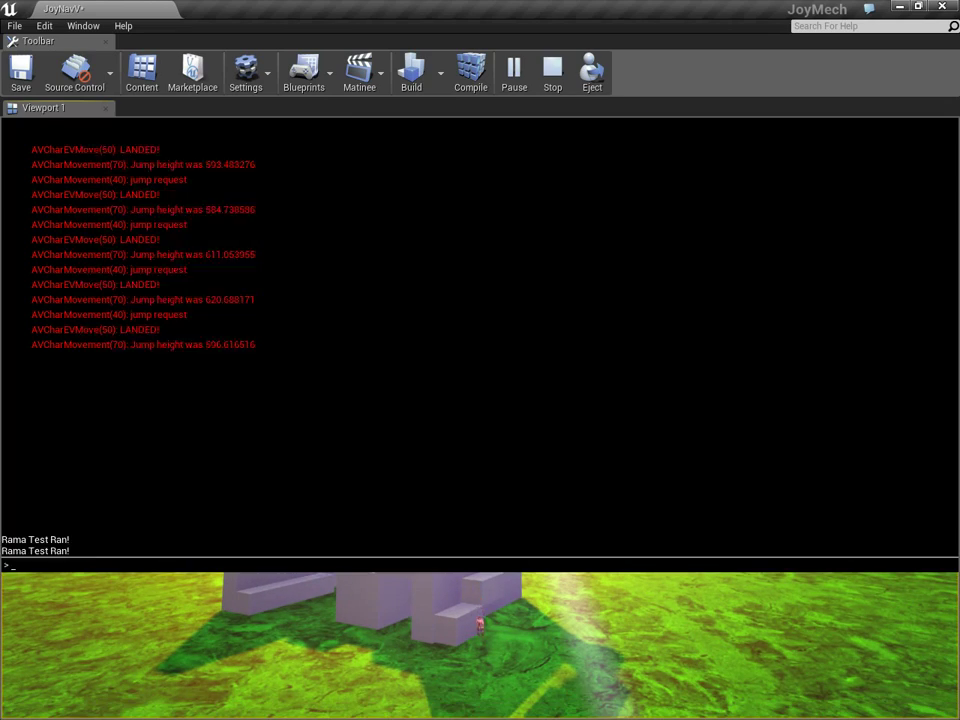
{"action": "type", "text": "exit"}
{"action": "key", "text": "Return"}
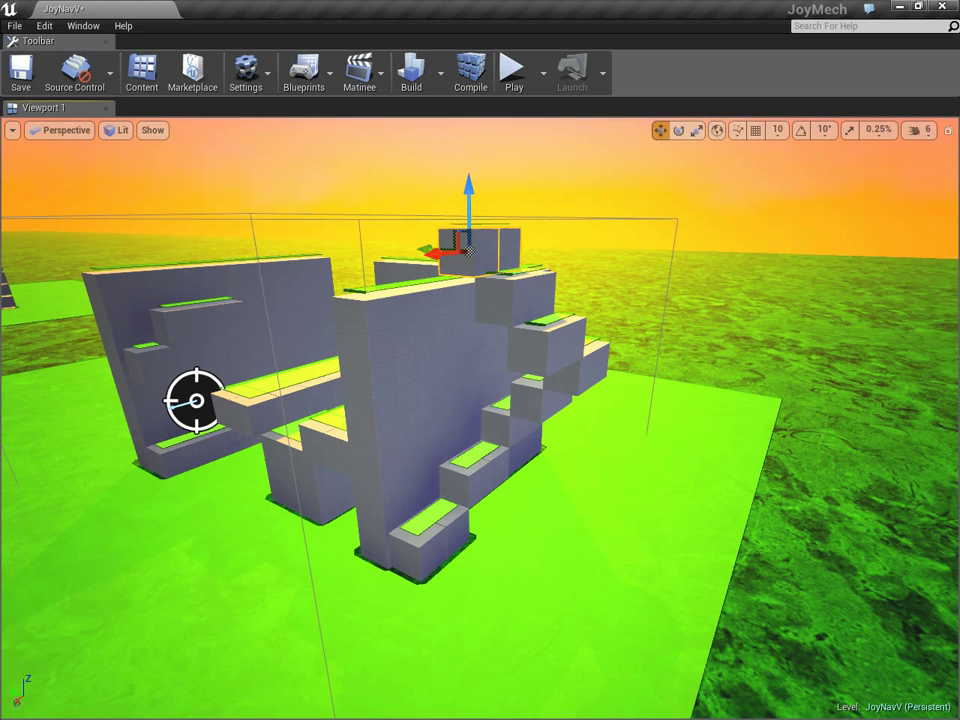
Save the JoyNavV map and close the editor
{"action": "left_click", "coordinate": [21, 72]}
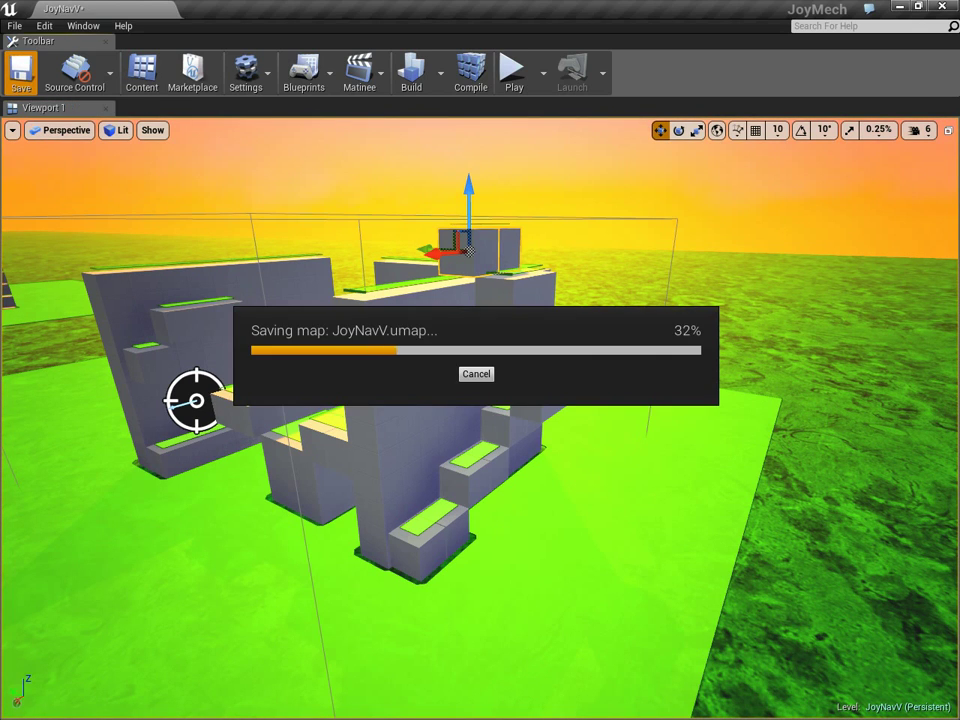
{"action": "left_click", "coordinate": [943, 6]}
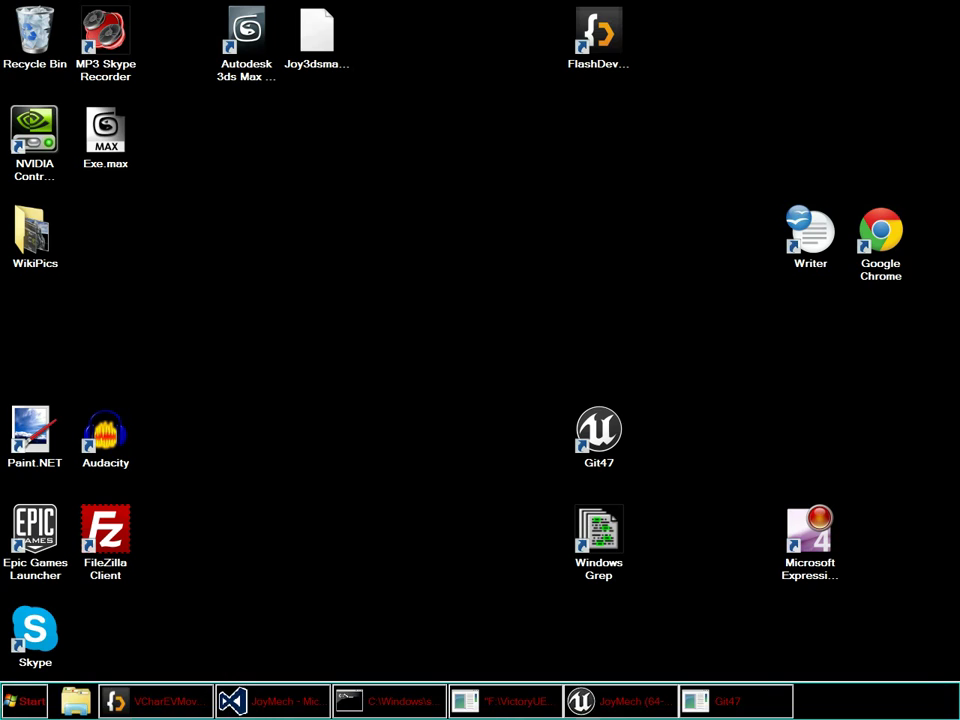
Open the JoyMech project folder and launch the game from it in its own window
{"action": "left_click", "coordinate": [76, 701]}
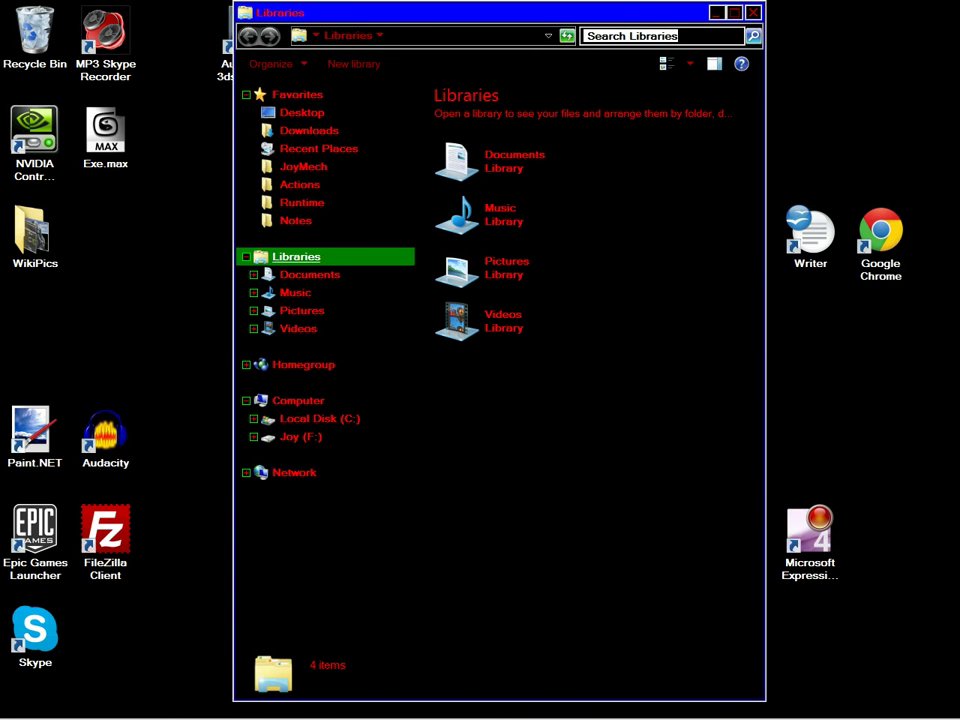
{"action": "left_click", "coordinate": [303, 168]}
{"action": "double_click", "coordinate": [468, 435]}
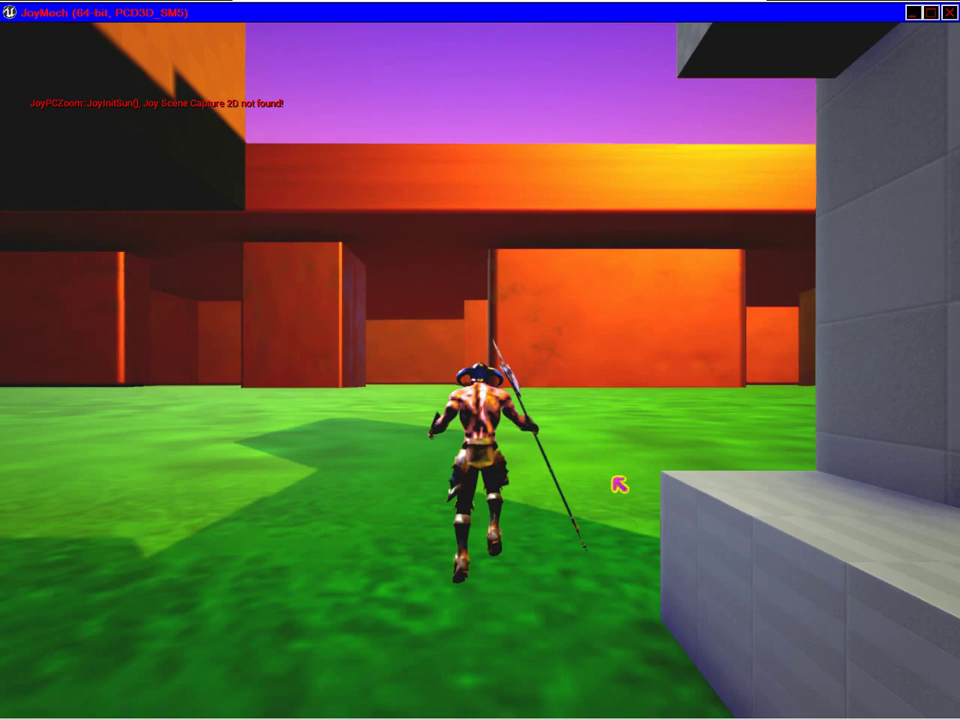
Run and jump the player character across the grass to the foot of the outer staircase
{"action": "key", "text": "w"}
{"action": "key", "text": "space"}
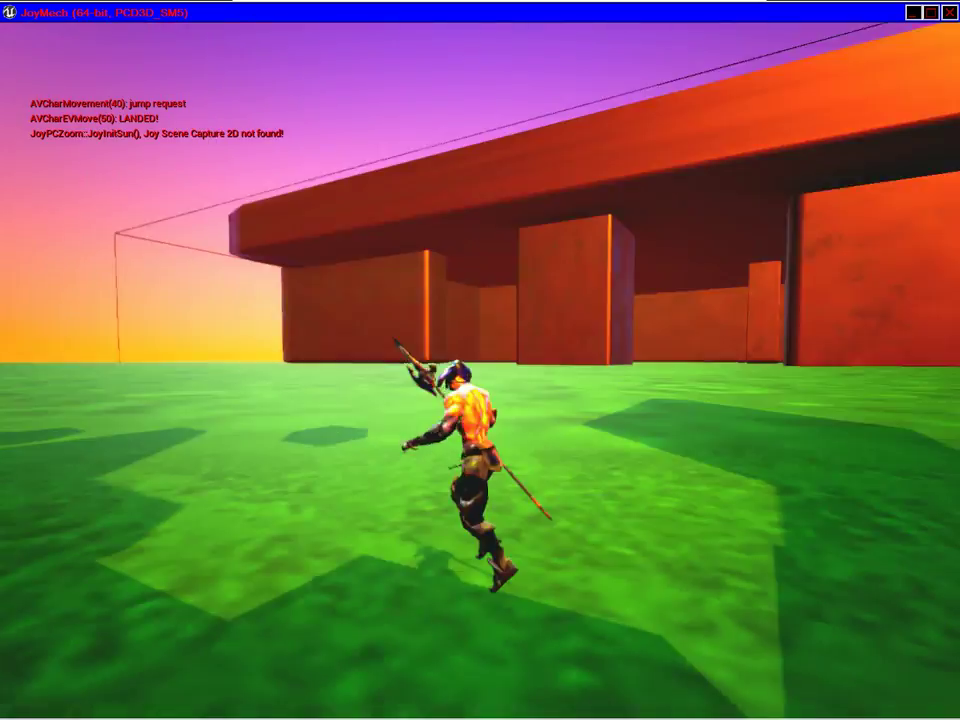
{"action": "key", "text": "space"}
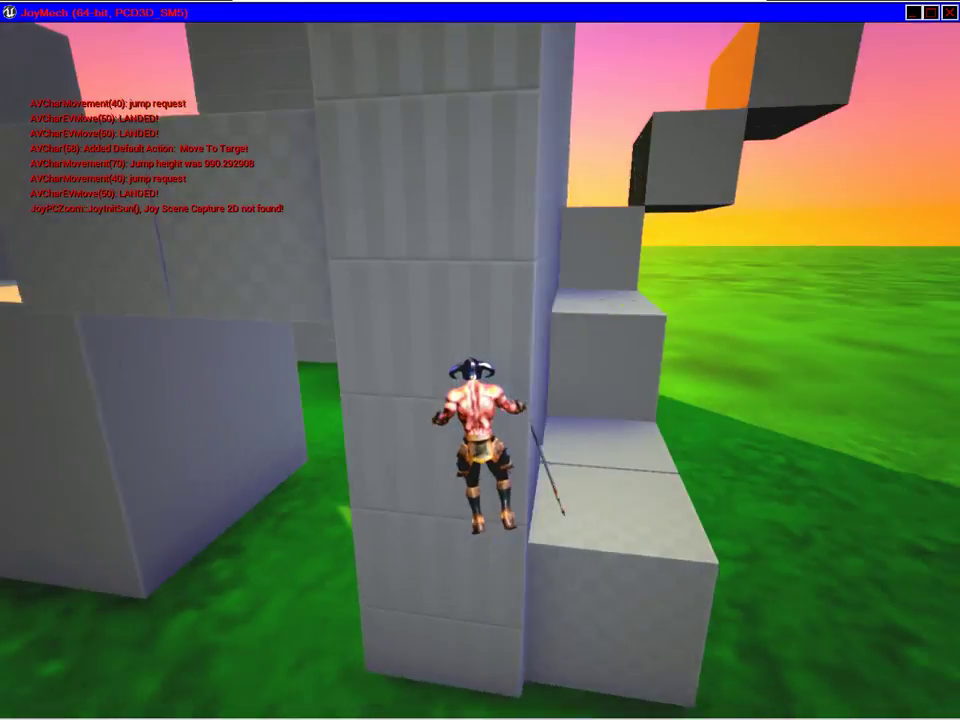
{"action": "key", "text": "space"}
{"action": "key", "text": "space"}
{"action": "key", "text": "space"}
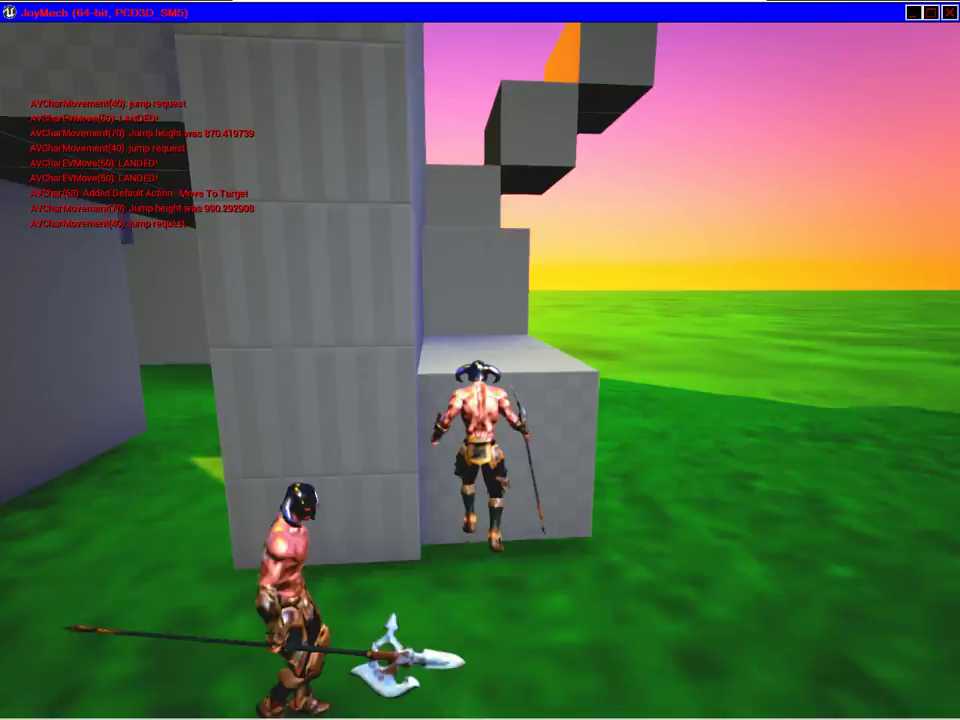
Jump up the lower blocks of the outer staircase so the AI character has to path after the player
{"action": "key", "text": "space"}
{"action": "key", "text": "space"}
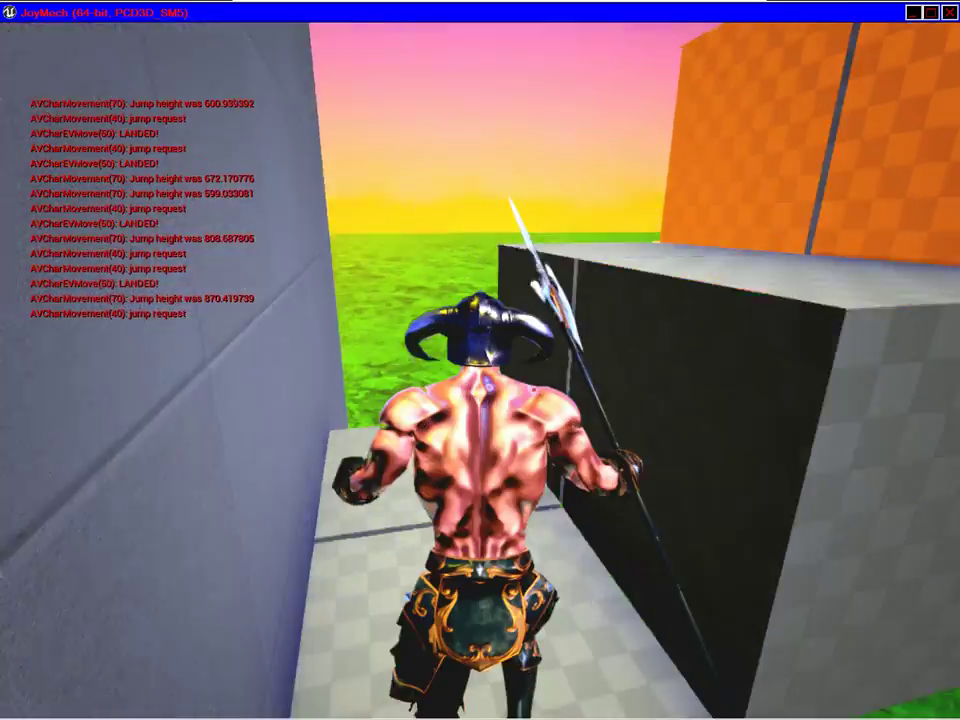
{"action": "key", "text": "space"}
{"action": "key", "text": "space"}
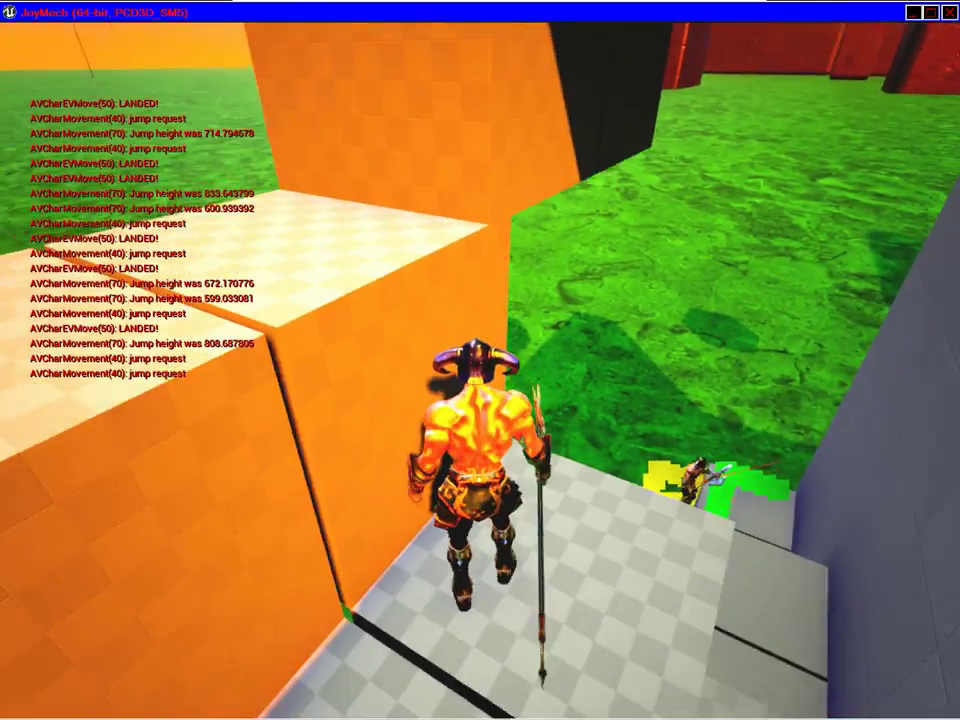
{"action": "key", "text": "space"}
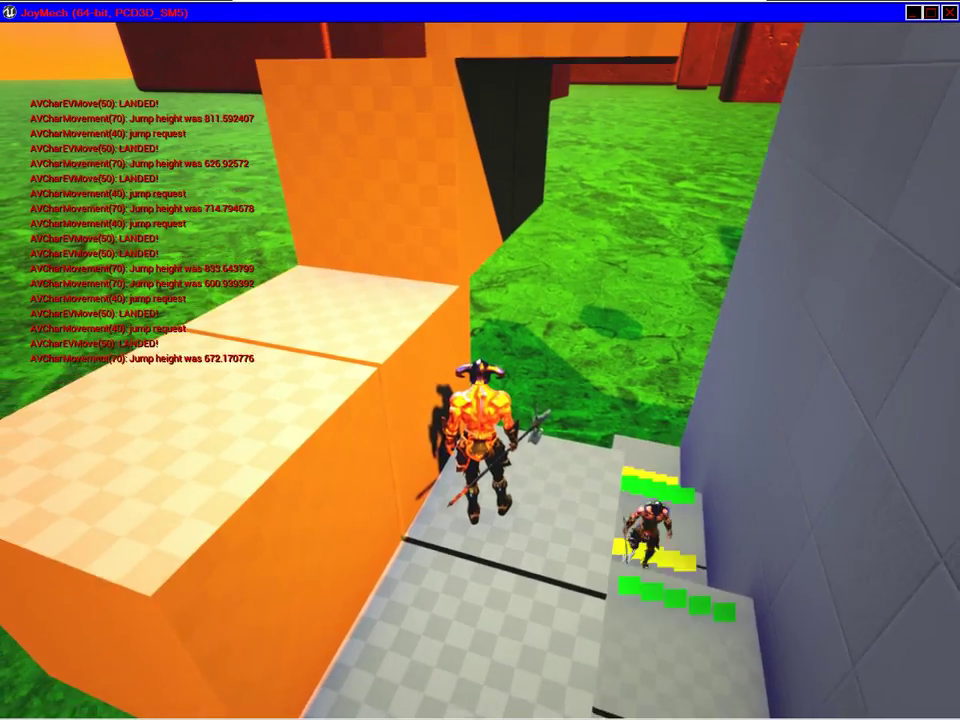
Jump onto the raised upper blocks of the outer staircase, keeping ahead of the pursuing AI character
{"action": "key", "text": "space"}
{"action": "key", "text": "space"}
{"action": "key", "text": "space"}
{"action": "key", "text": "space"}
{"action": "key", "text": "space"}
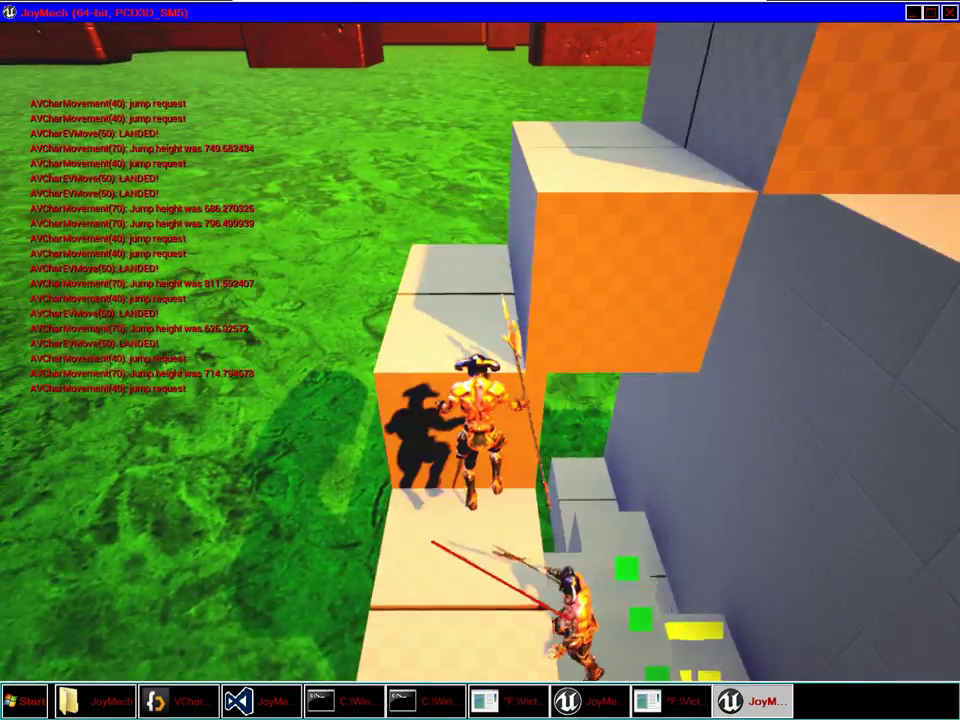
{"action": "key", "text": "space"}
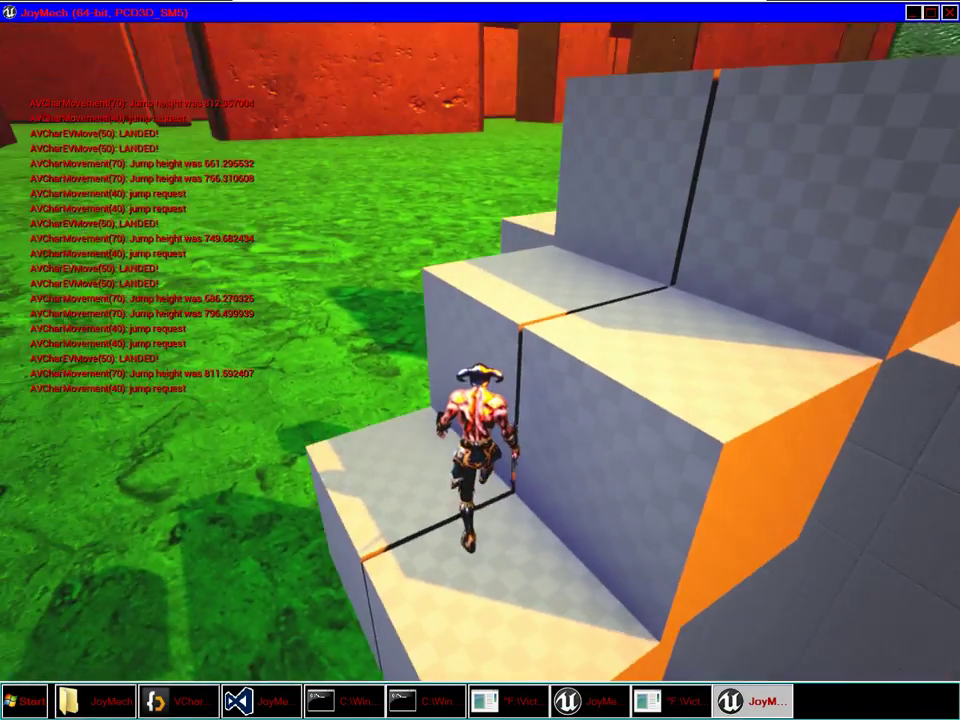
Zoom the camera out from the upper stairs and watch the AI character's jump path up the outer staircase
{"action": "scroll", "coordinate": [480, 370], "scroll_direction": "down", "scroll_amount": 5}
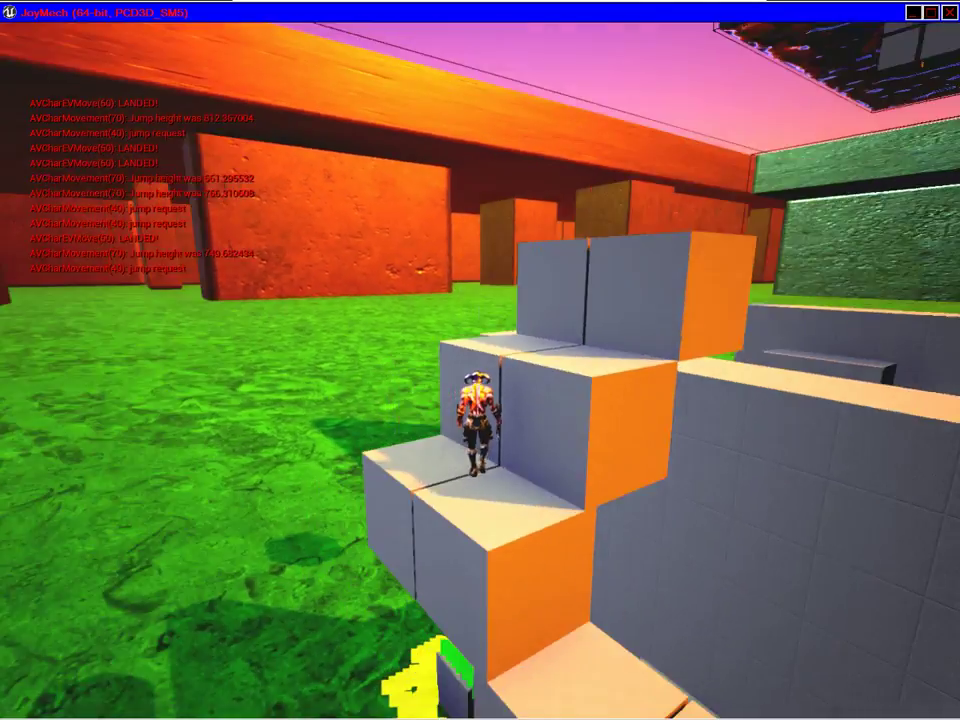
{"action": "key", "text": "space"}
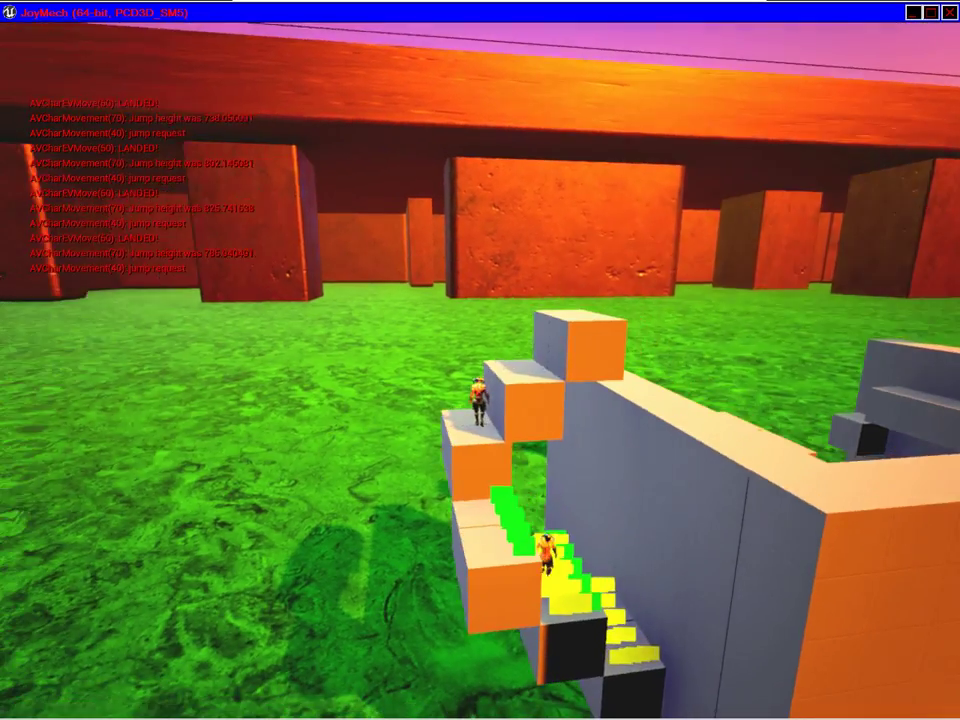
{"action": "key", "text": "space"}
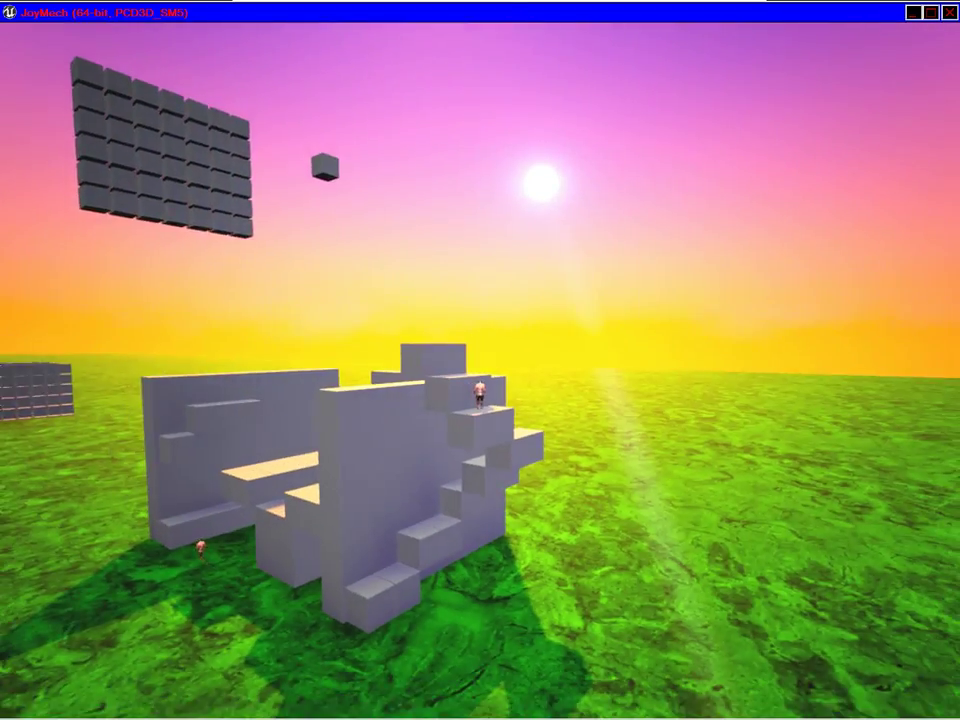
Watch from the outer staircase how an AI character jumps across the inner platforms toward the wall's top edge
{"action": "key", "text": "space"}
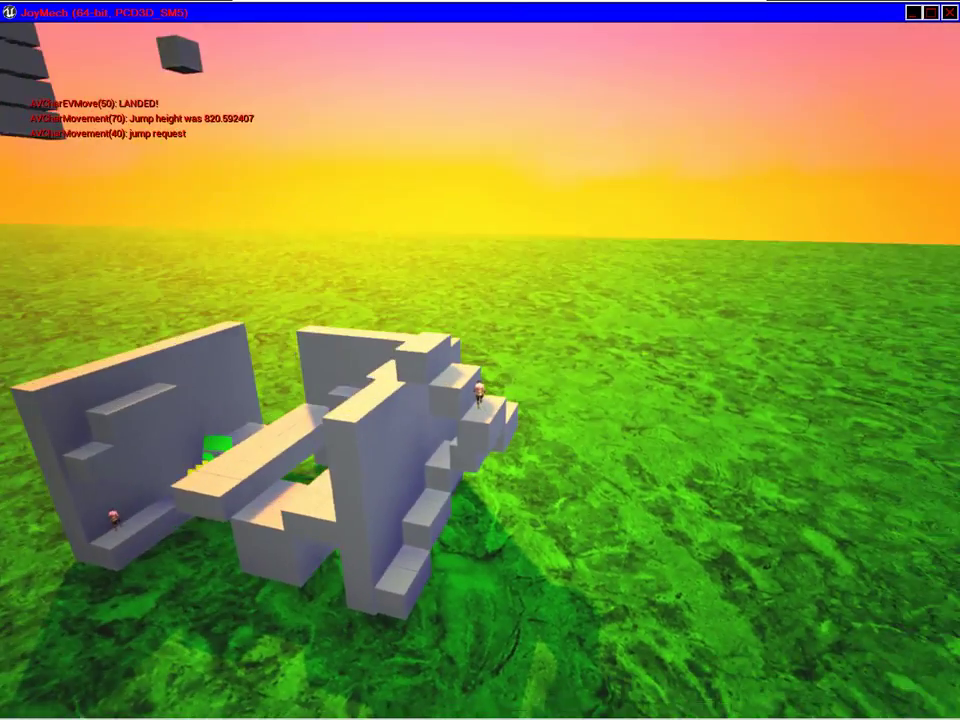
{"action": "key", "text": "space"}
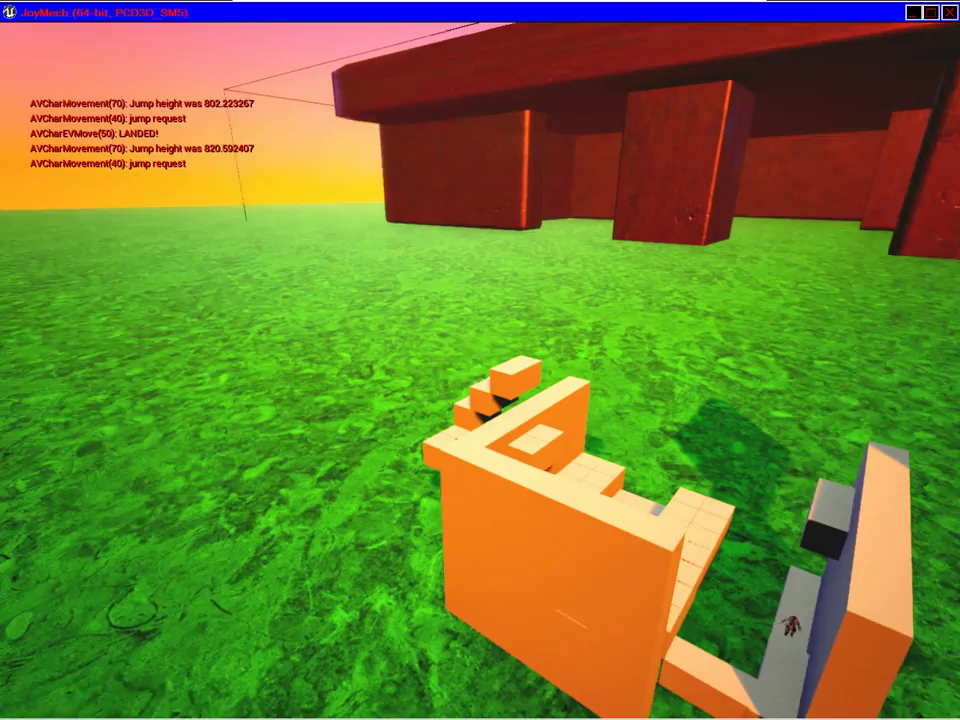
{"action": "key", "text": "space"}
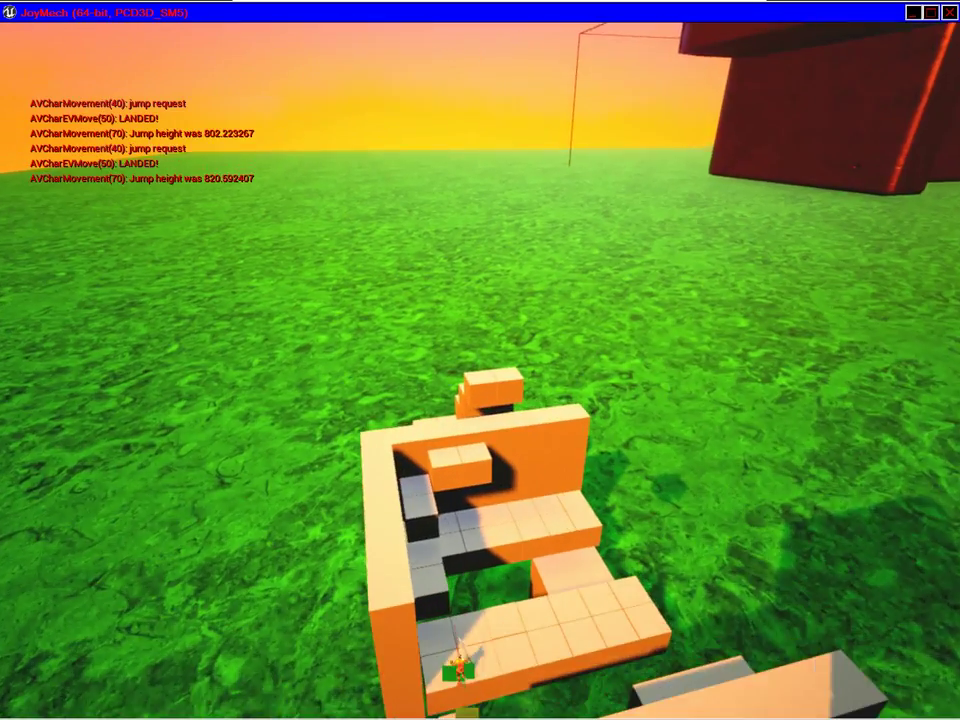
{"action": "key", "text": "space"}
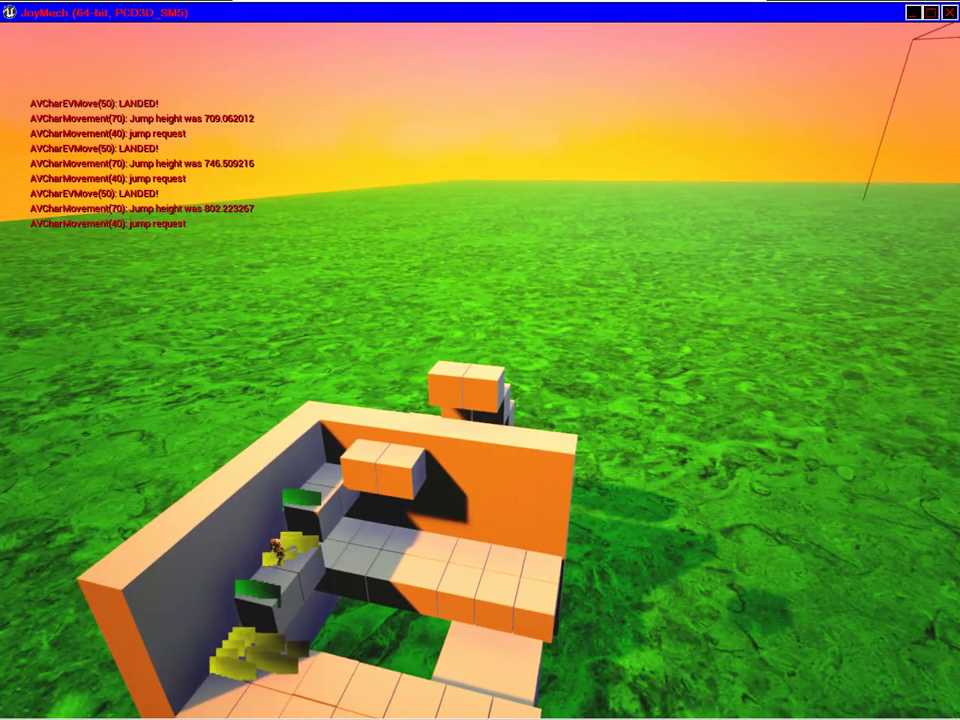
{"action": "key", "text": "space"}
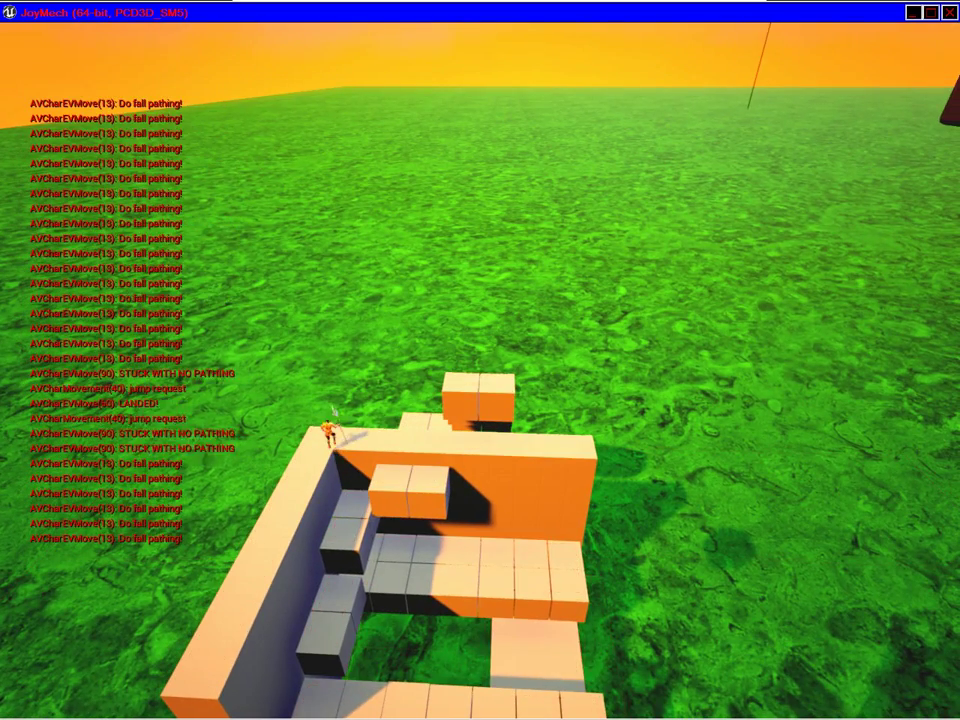
Move the player up the outer staircase again while several AI characters chase along the blocks
{"action": "key", "text": "space"}
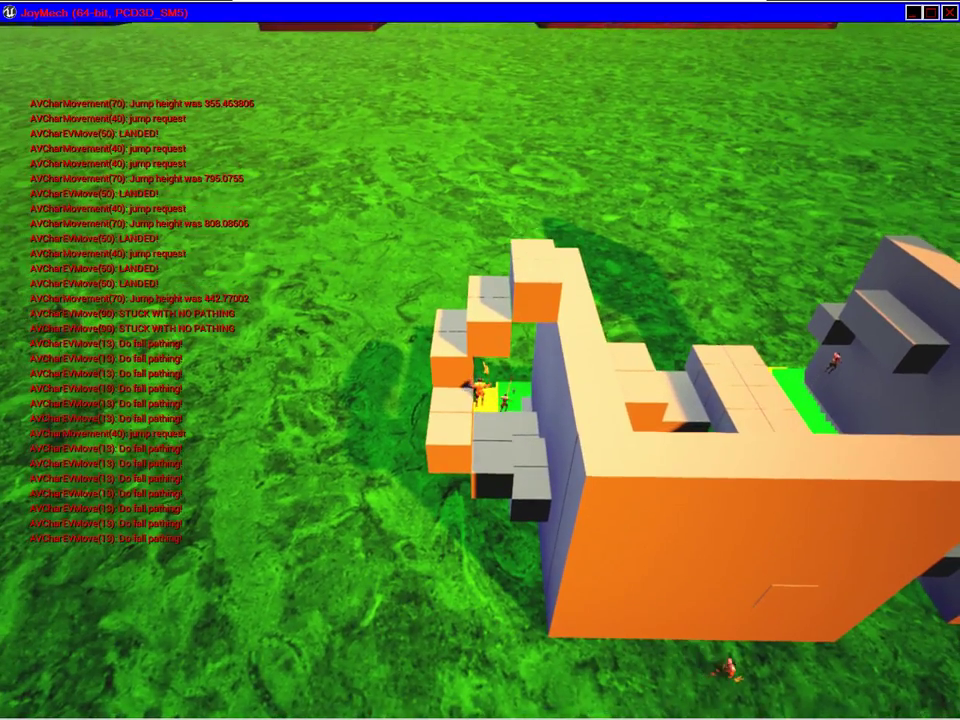
{"action": "key", "text": "w"}
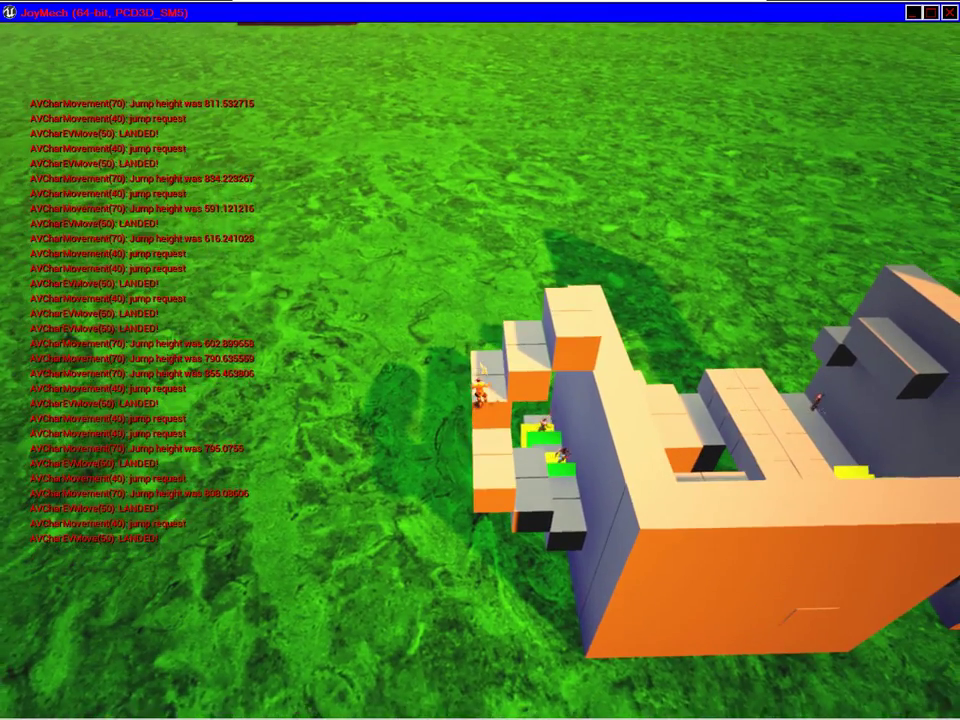